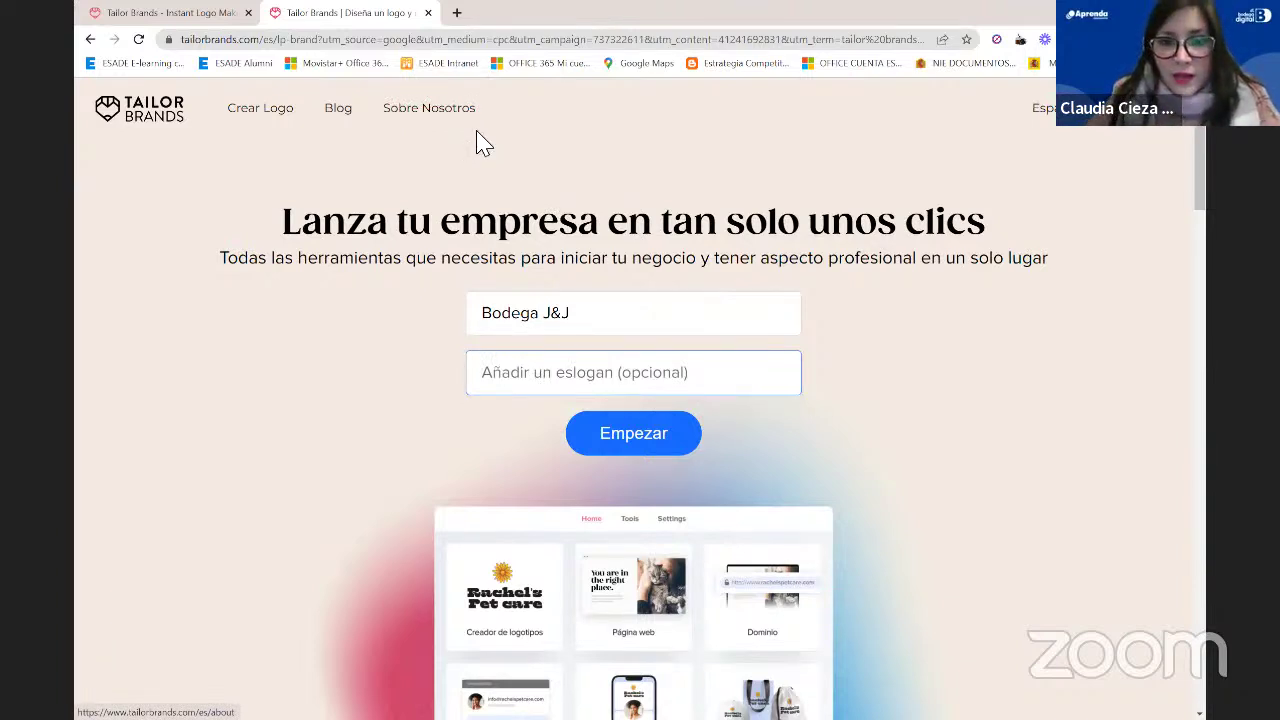
Add the slogan "Donde comprar es un placer" to Bodega J&J and start the logo wizard
key("alt+Tab")
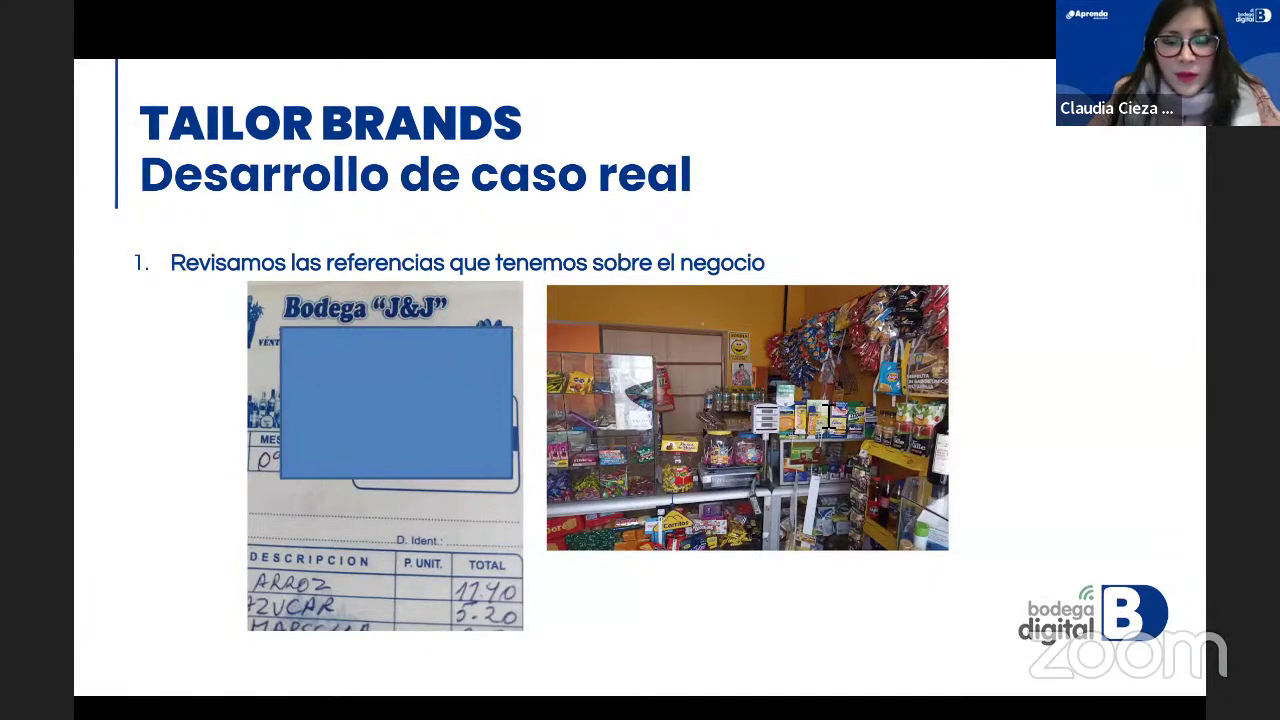
key("alt+Tab")
type("Do")
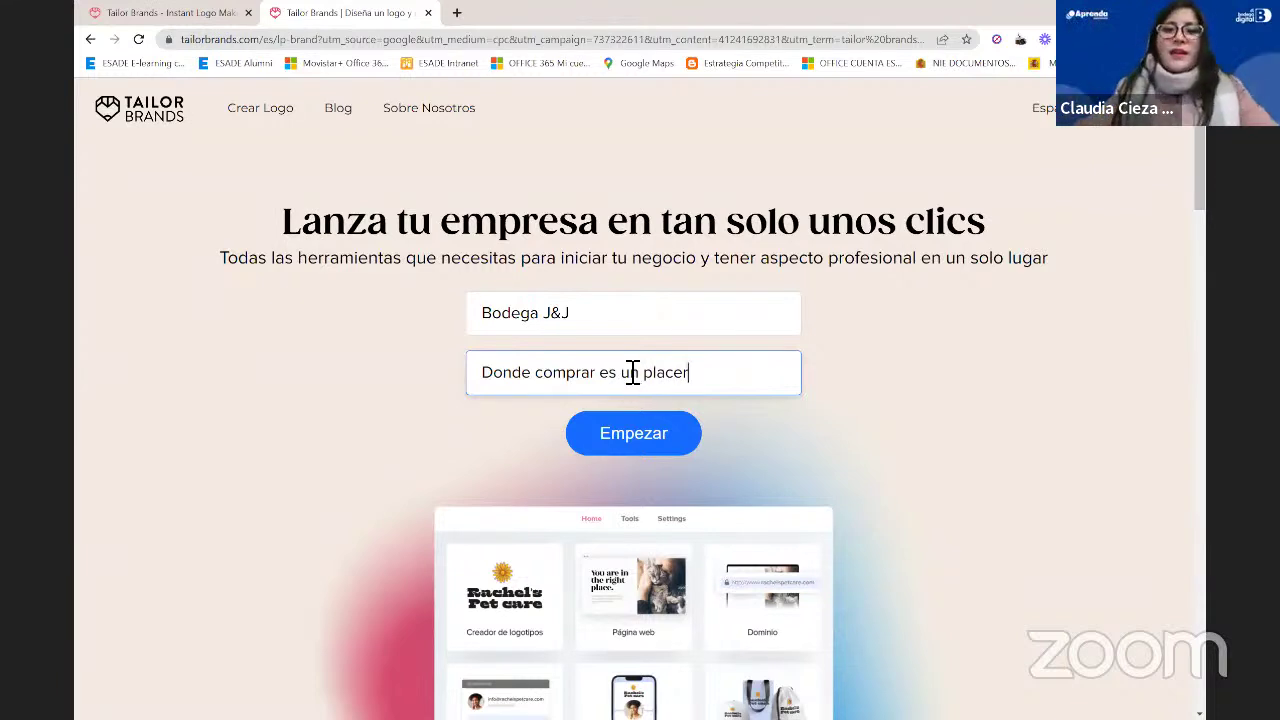
left_click(645, 439)
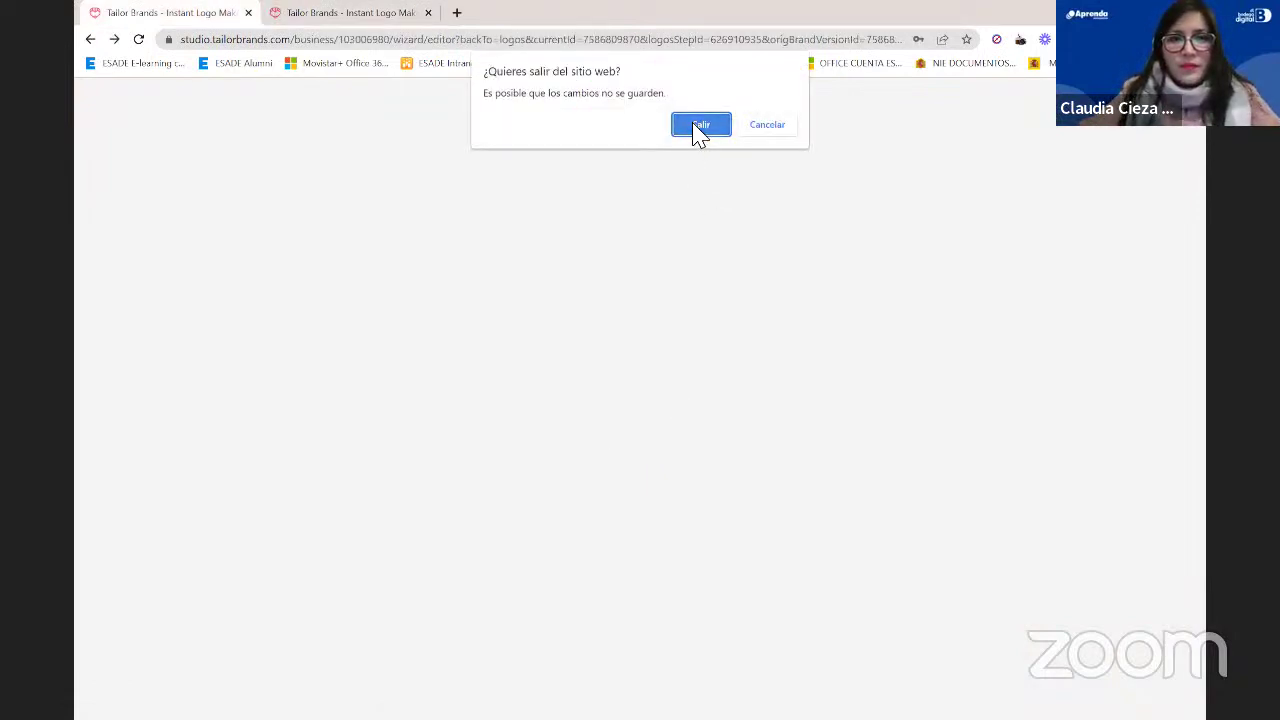
Leave the unsaved logo editor, sign in with the prefilled account credentials and return to the Bodega J&J wizard
left_click(700, 127)
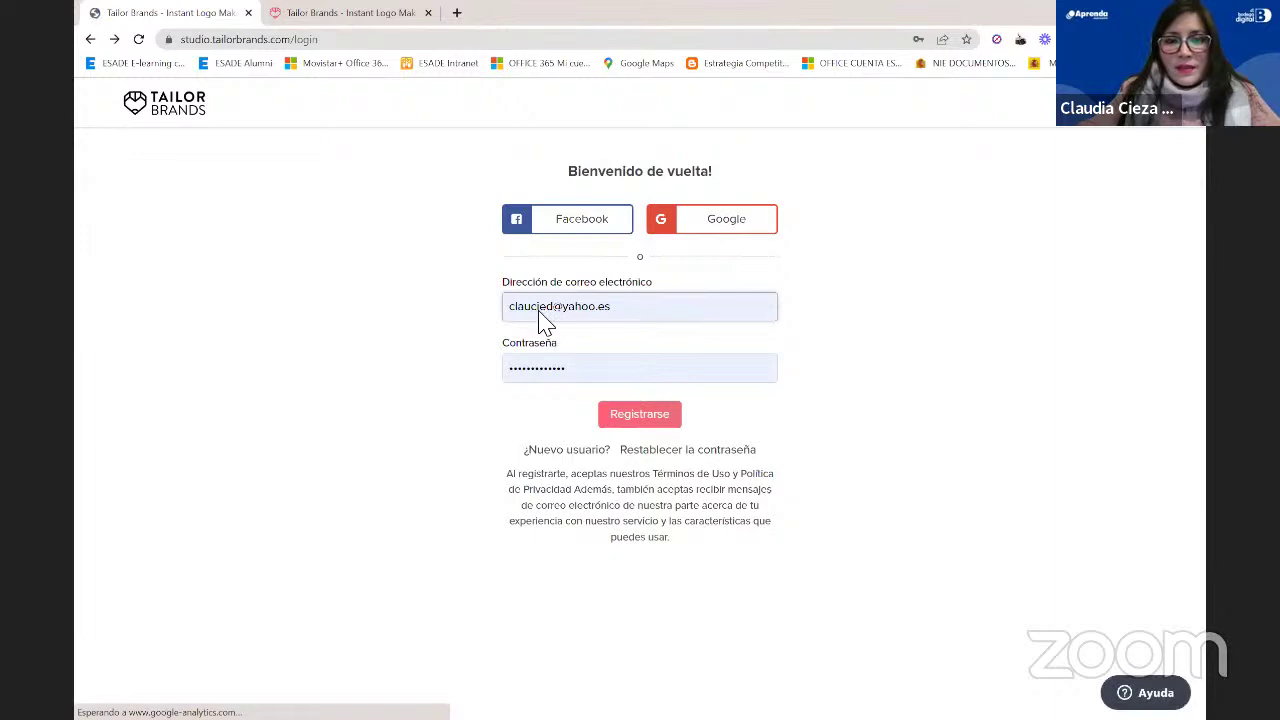
left_click(648, 421)
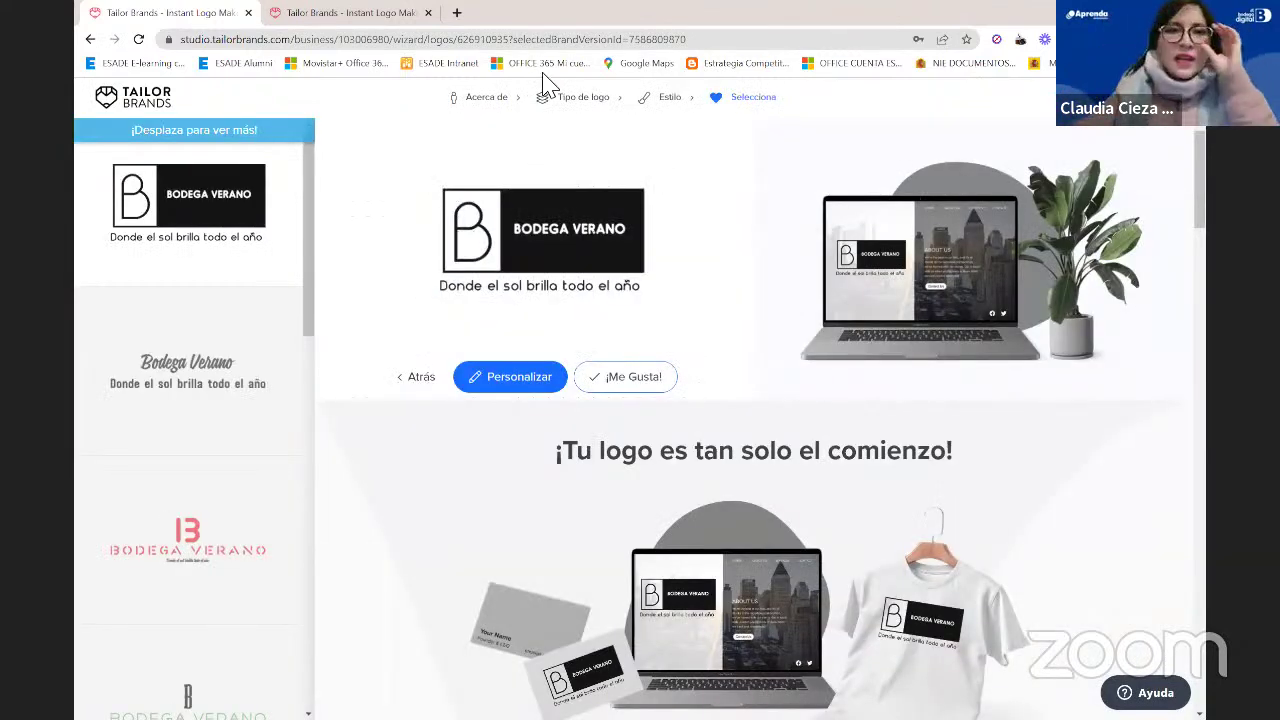
key("ctrl+Tab")
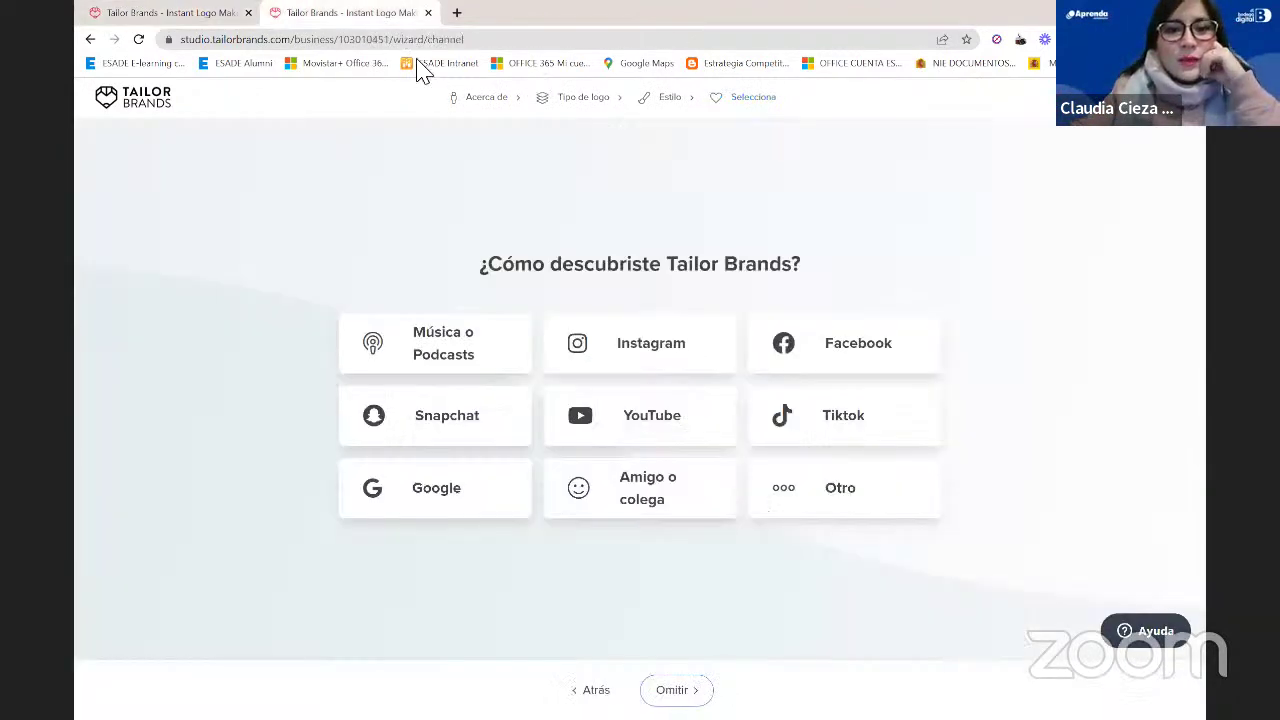
Skip the question about discovering Tailor Brands, choose "Bienes físicos" as the offering and continue
left_click(676, 690)
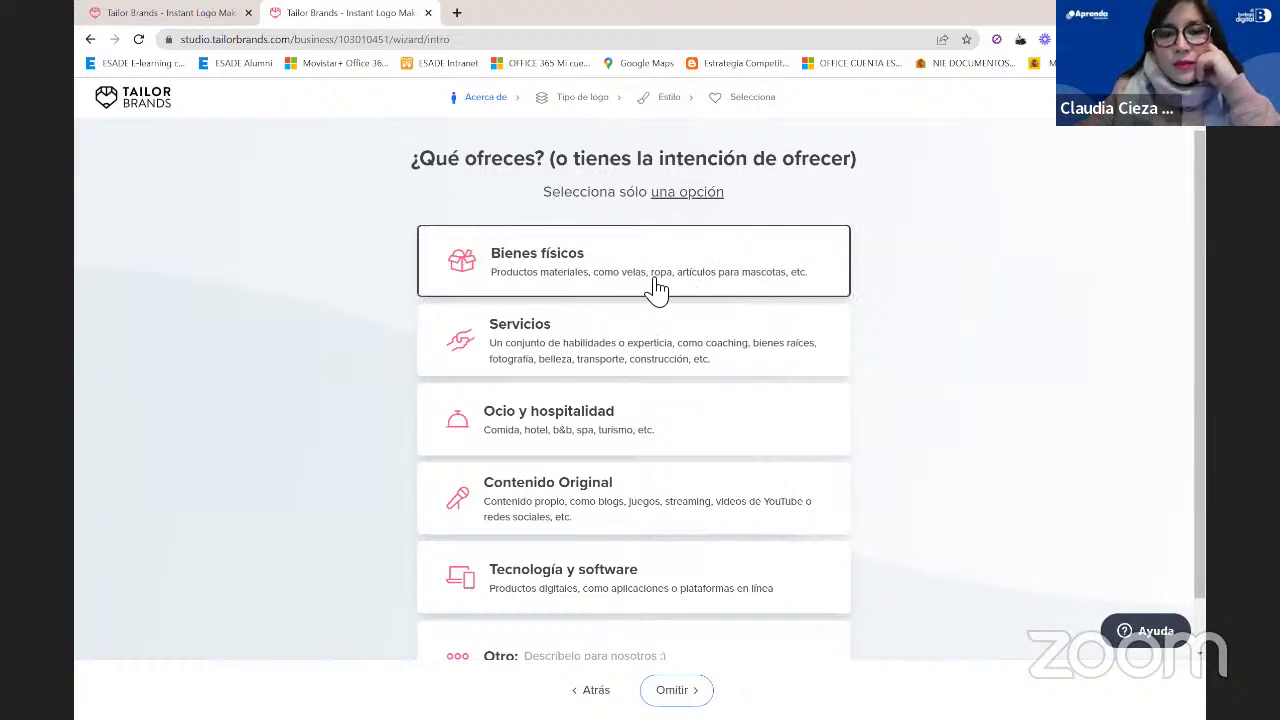
scroll(740, 412, "down", 1)
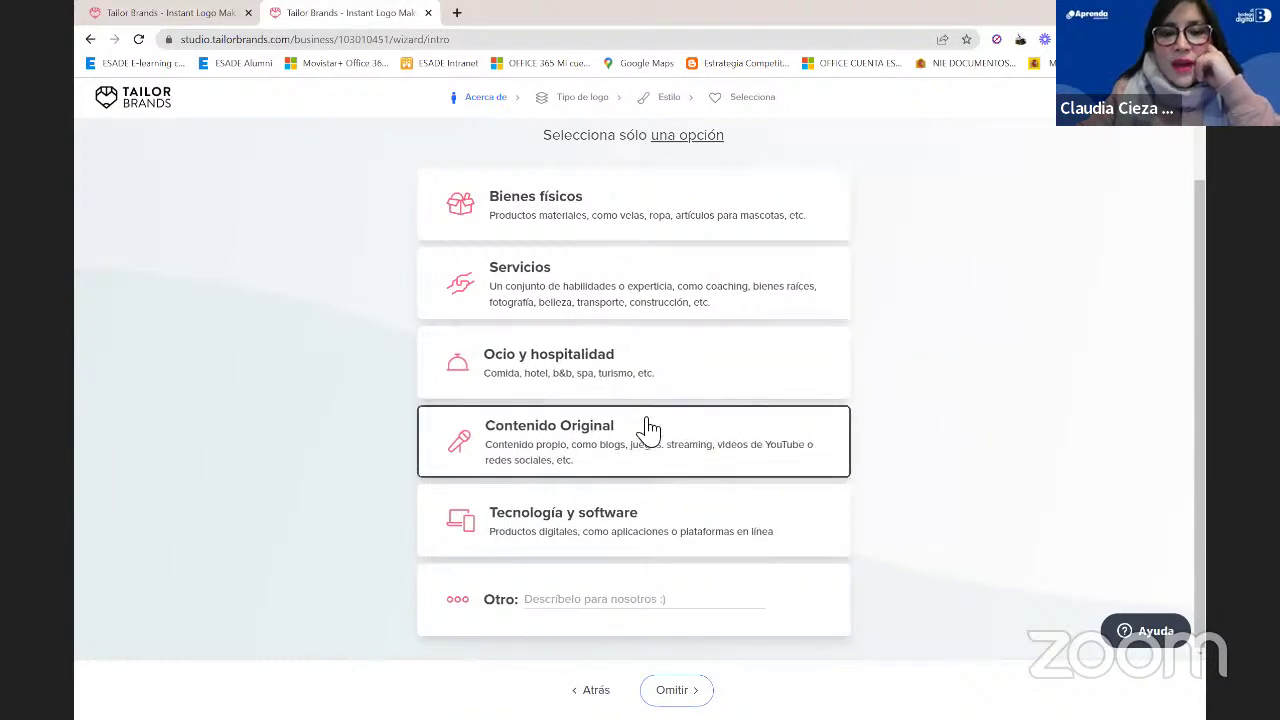
scroll(640, 443, "up", 1)
left_click(549, 284)
left_click(668, 689)
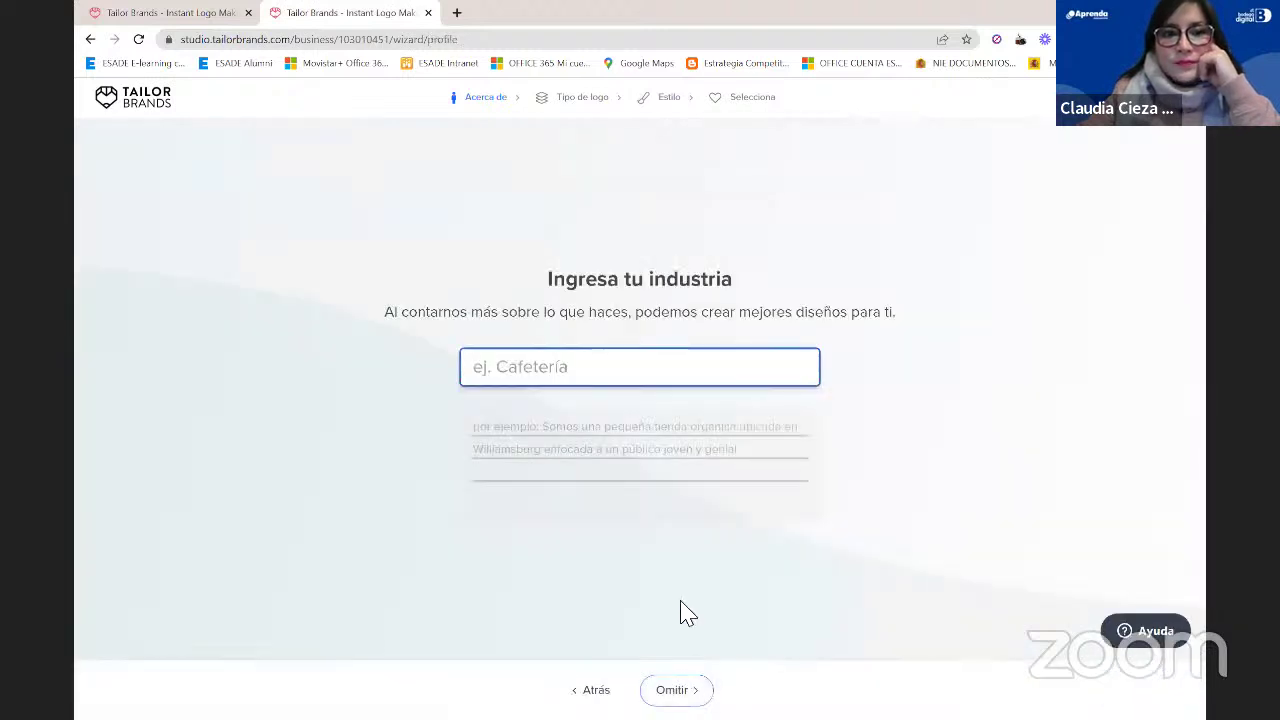
Set the industry to "Minimercado" from the suggestions
left_click(568, 382)
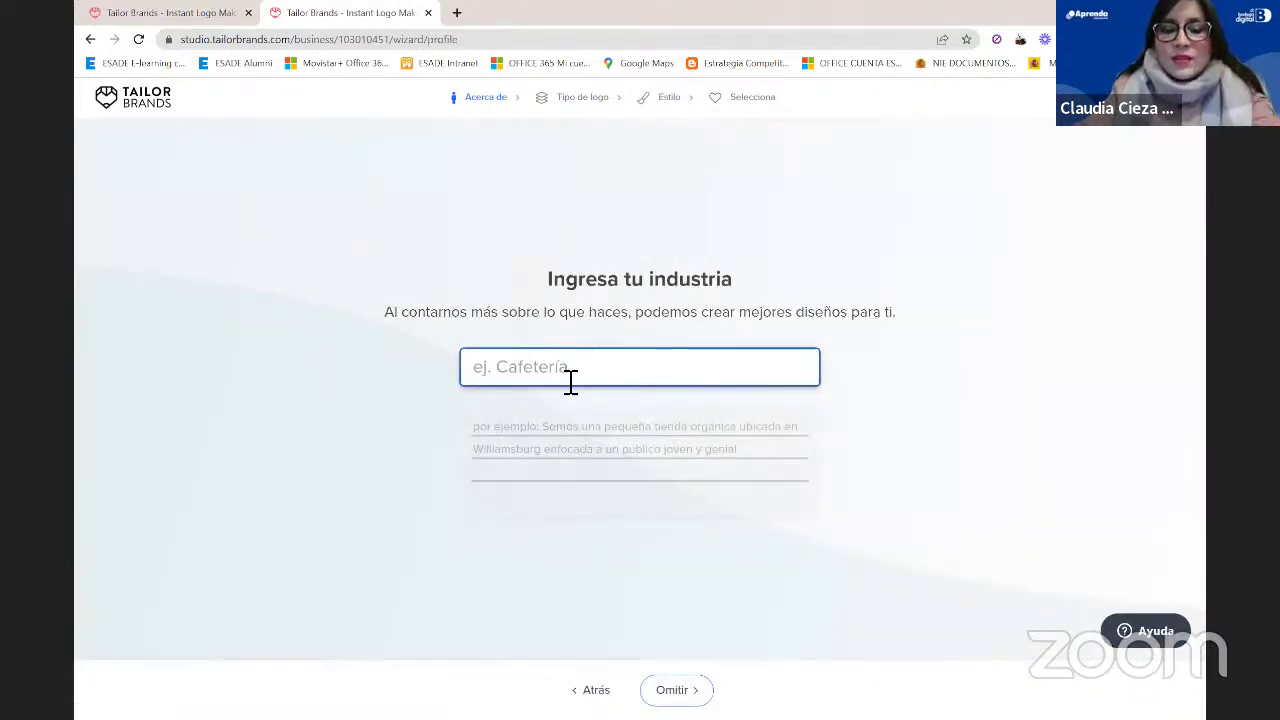
type("Bode")
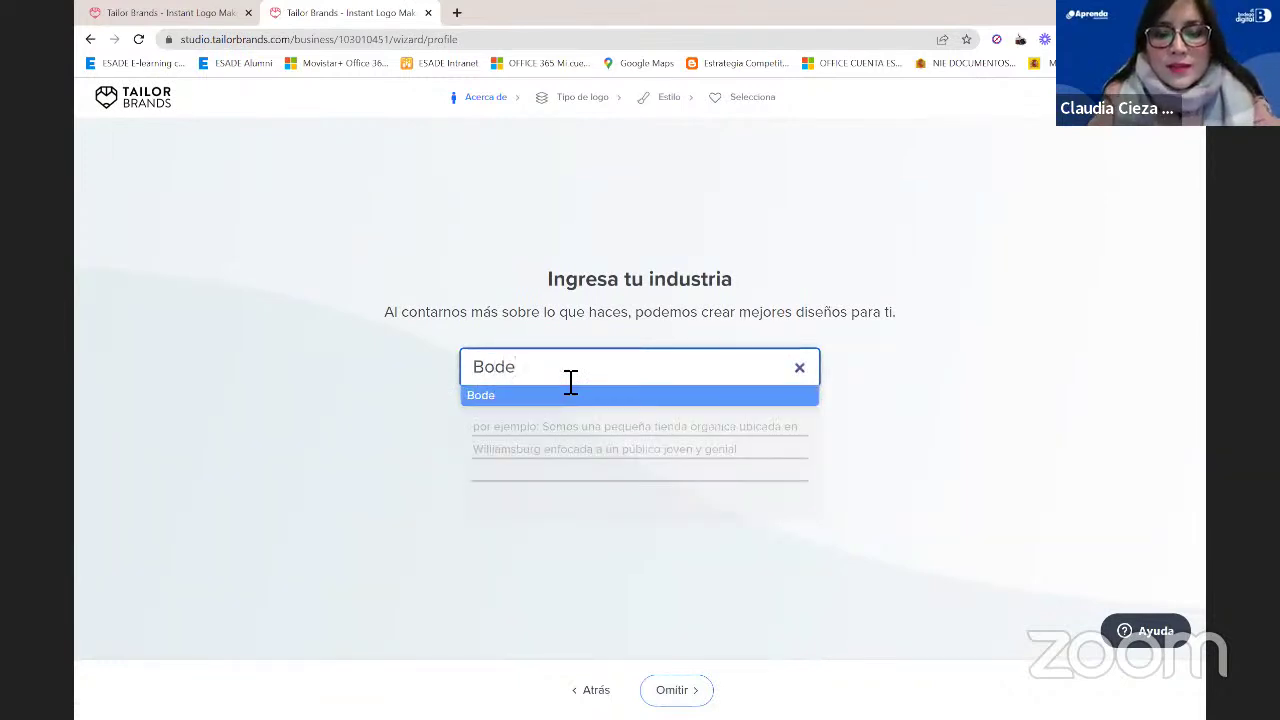
key("BackSpace")
key("BackSpace")
key("BackSpace")
key("BackSpace")
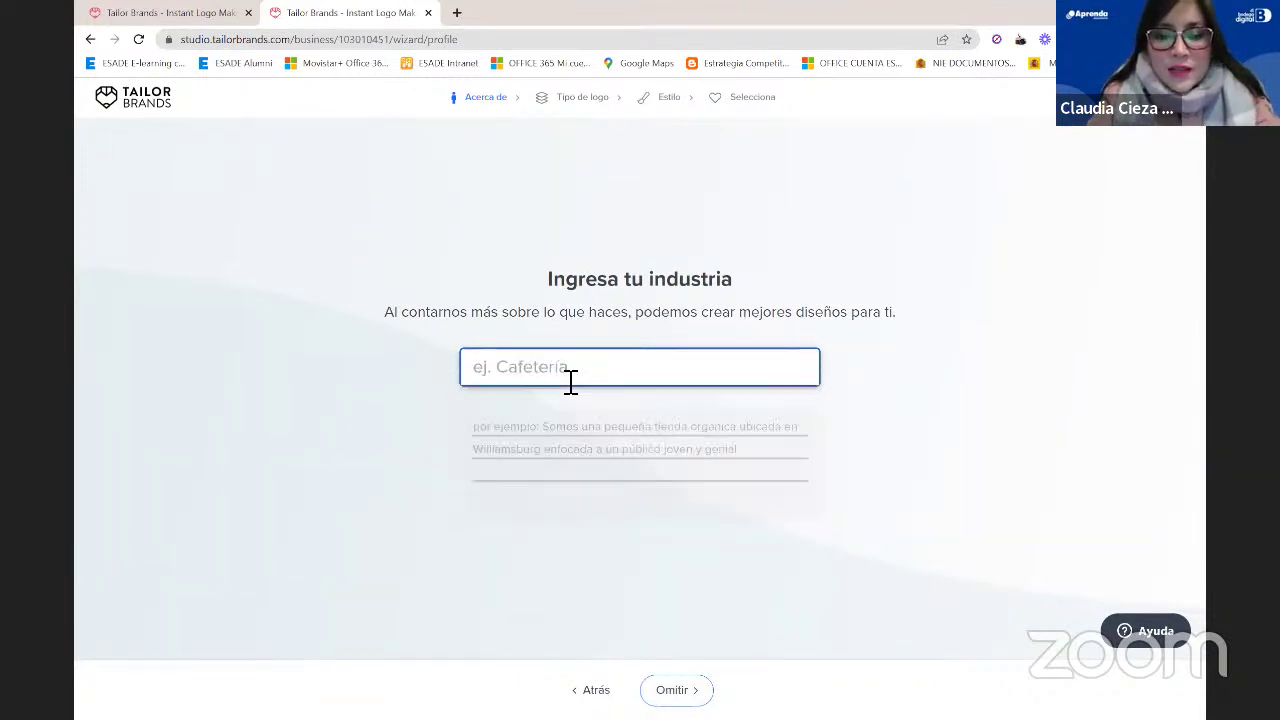
type("Min")
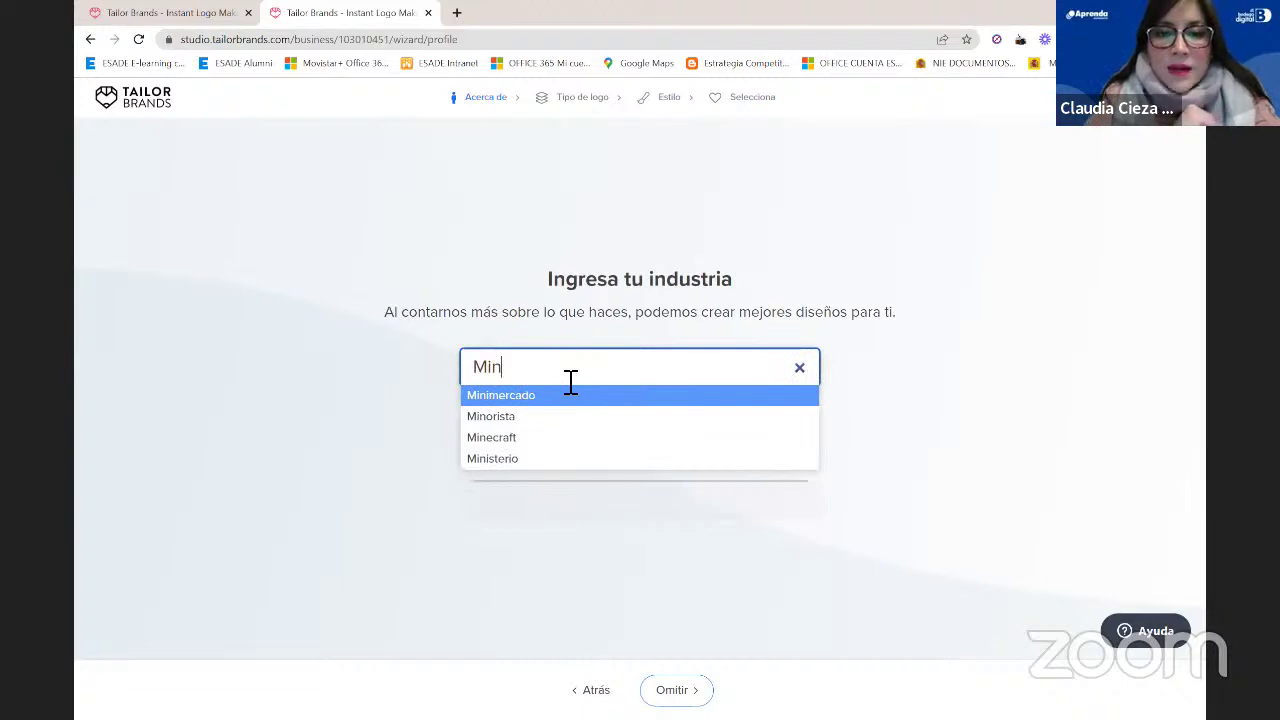
left_click(520, 400)
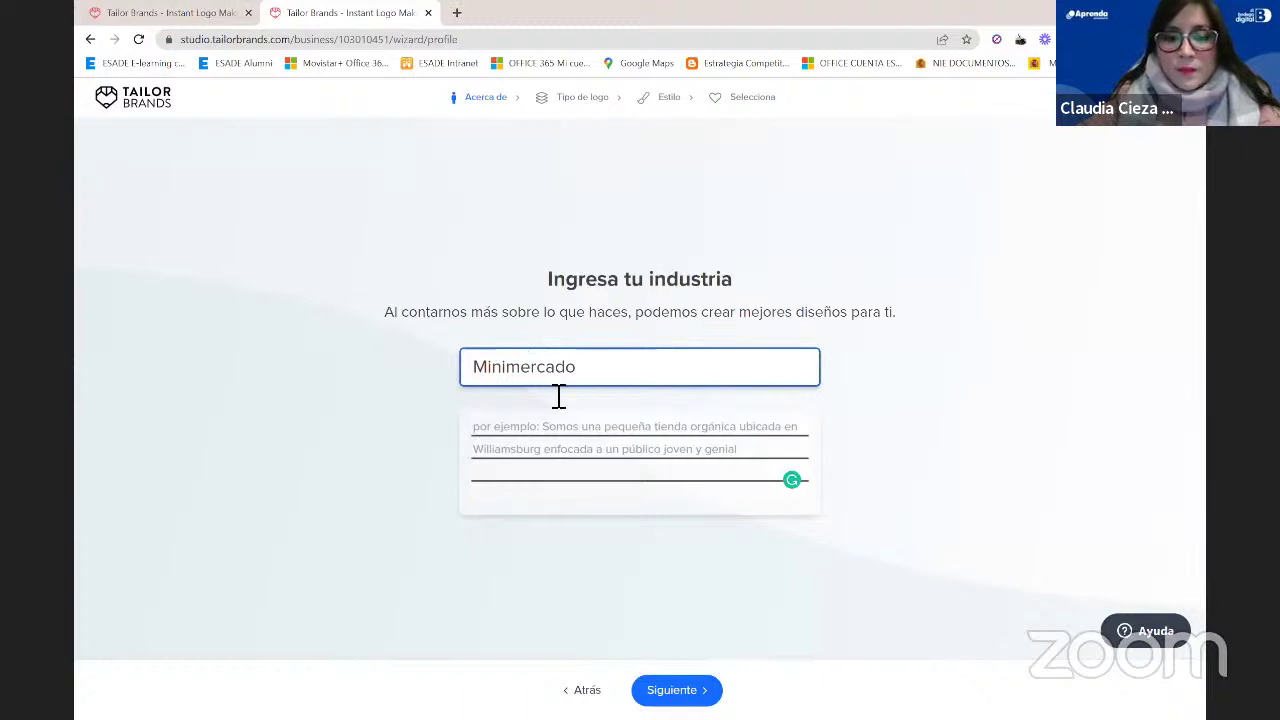
Write the business description "Somos una bodega que ofrece productos alimenticios y de primera necesidad para las familias peruanas."
type("Somos un minimercado o bodega que ofrece productos alimenticios y de primera necesidad para las familias peruanas.")
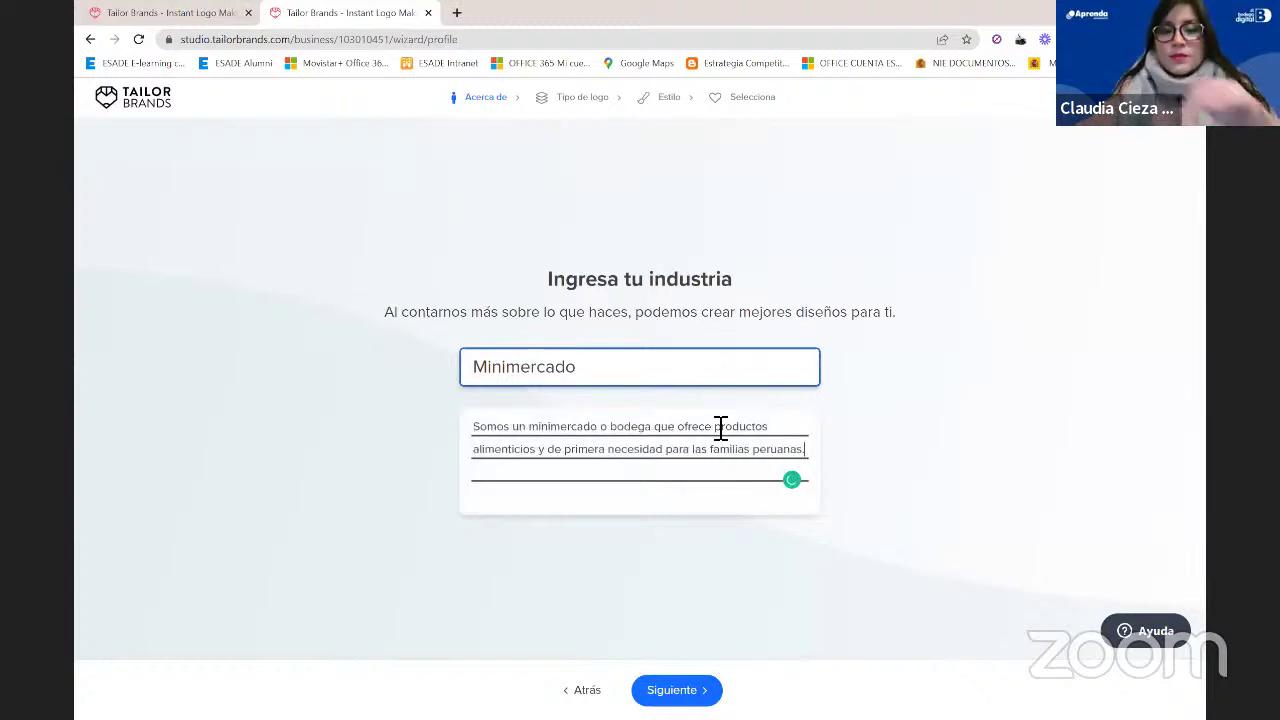
double_click(552, 428)
key("BackSpace")
key("Delete")
key("Delete")
type("as")
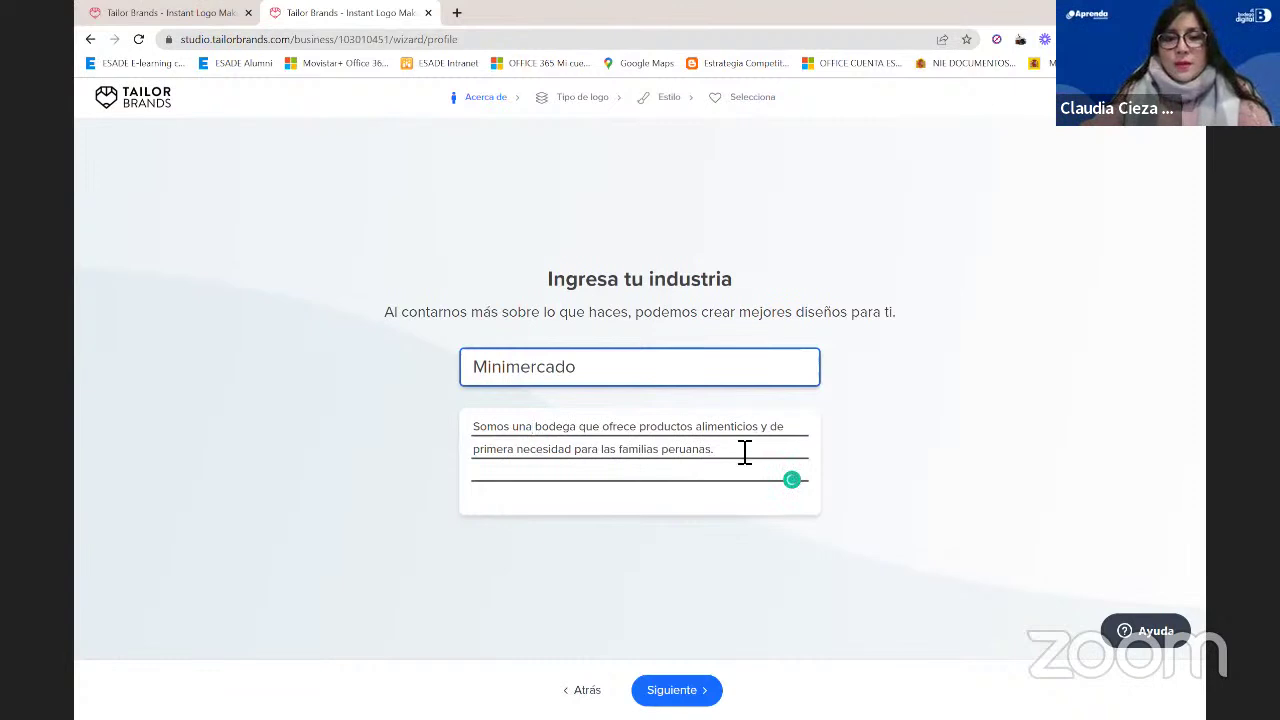
Extend the end of the business description with "al mejor precio y con la mejor atención."
type(" a")
key("BackSpace")
type("l mejor precio y")
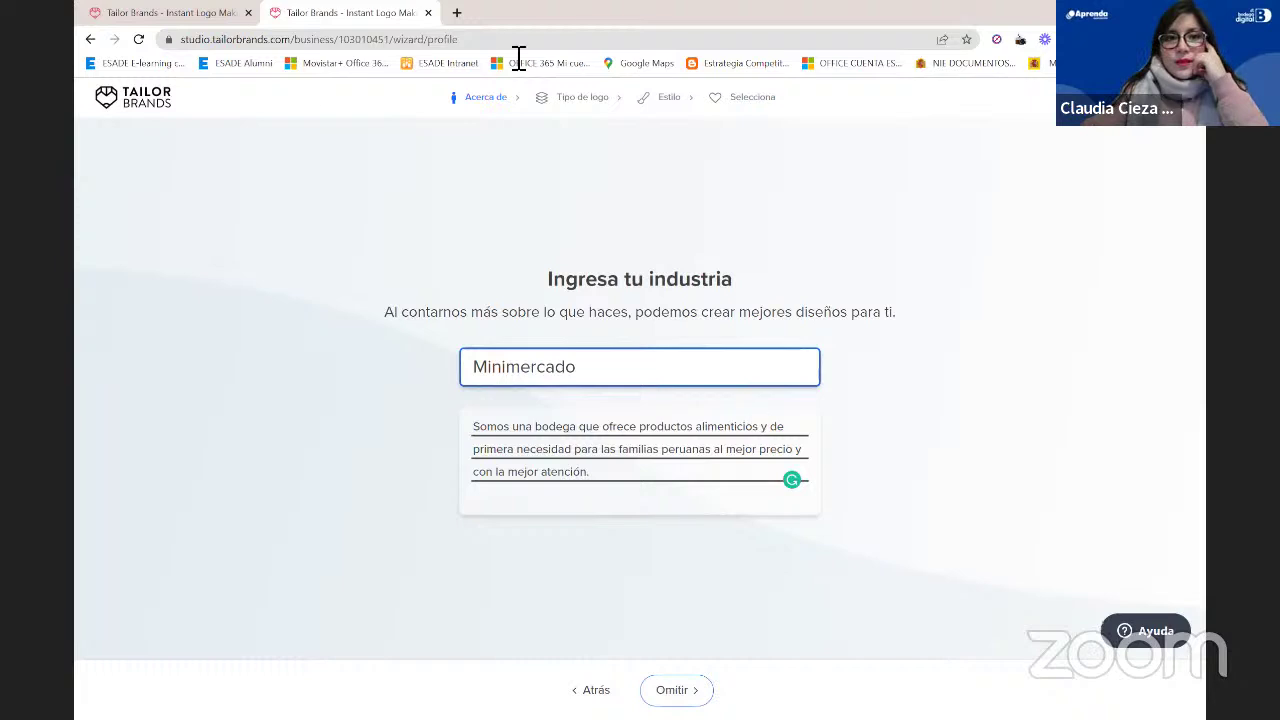
Close the browser tab with the Bodega Verano logo project, leaving its changes unsaved
left_click(206, 20)
left_click(249, 13)
left_click(697, 125)
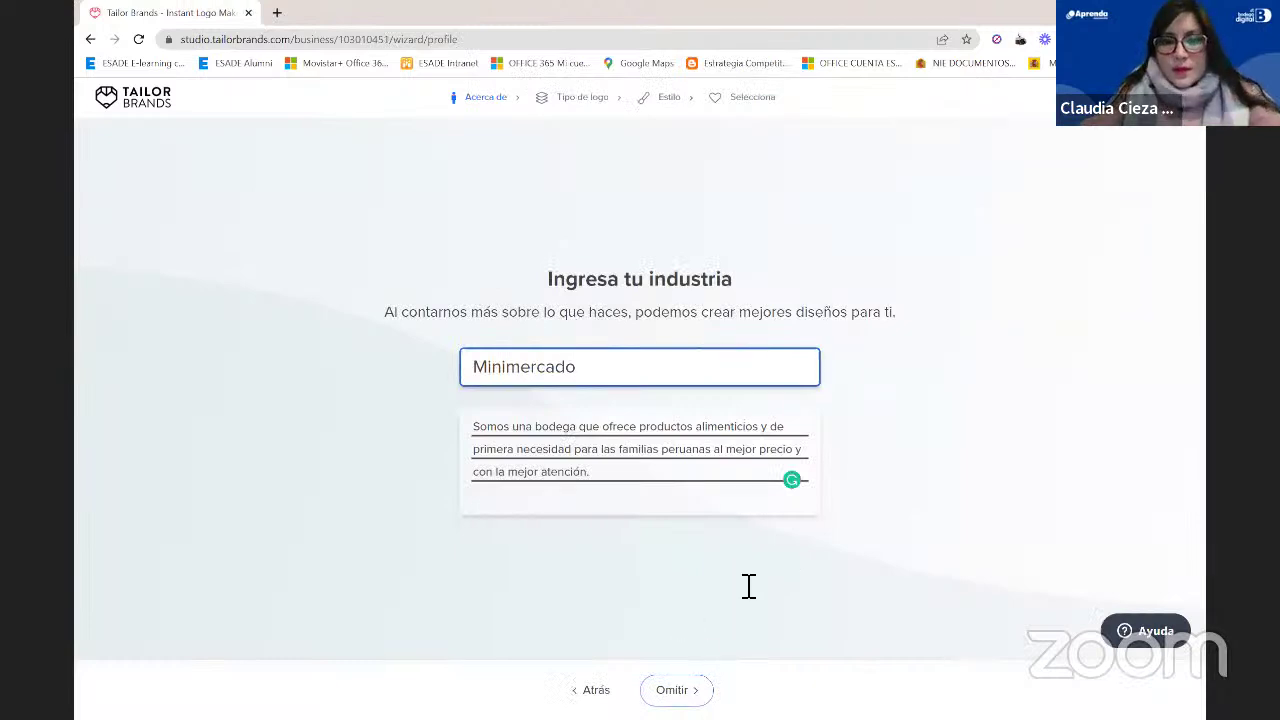
Reload the industry page of the Bodega J&J wizard despite the unsaved changes
left_click(689, 365)
left_click(563, 400)
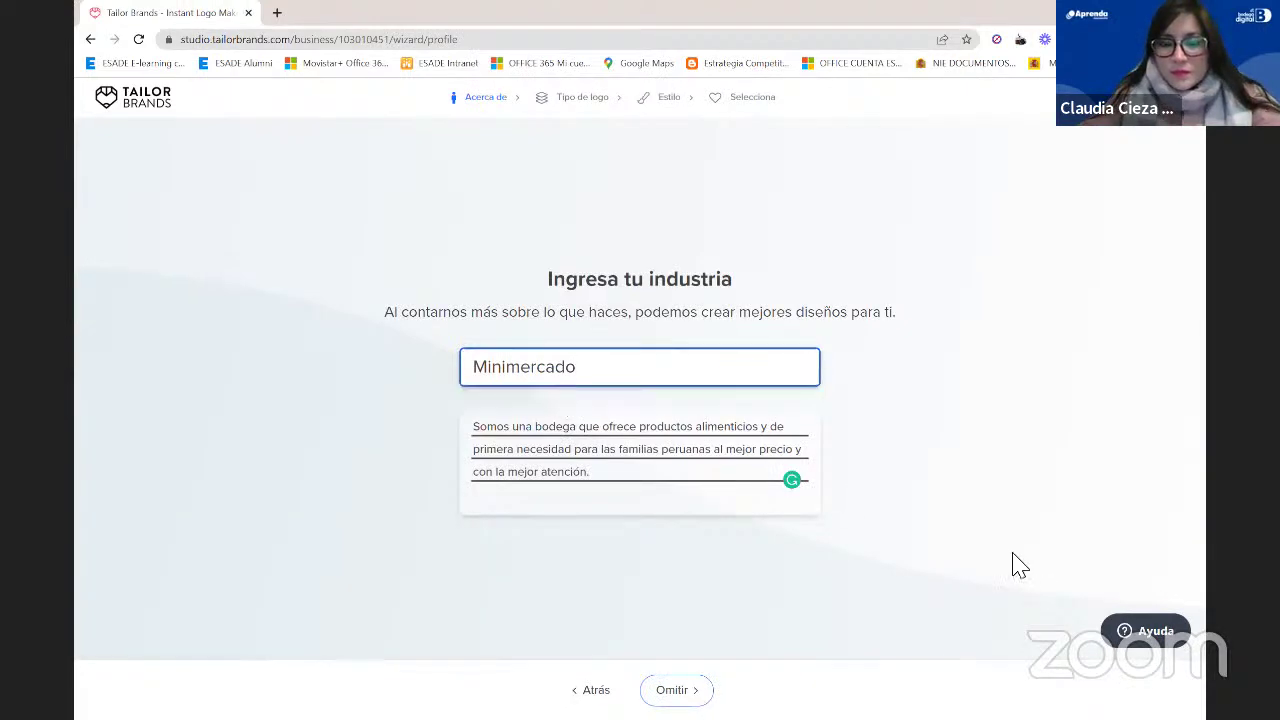
left_click(140, 44)
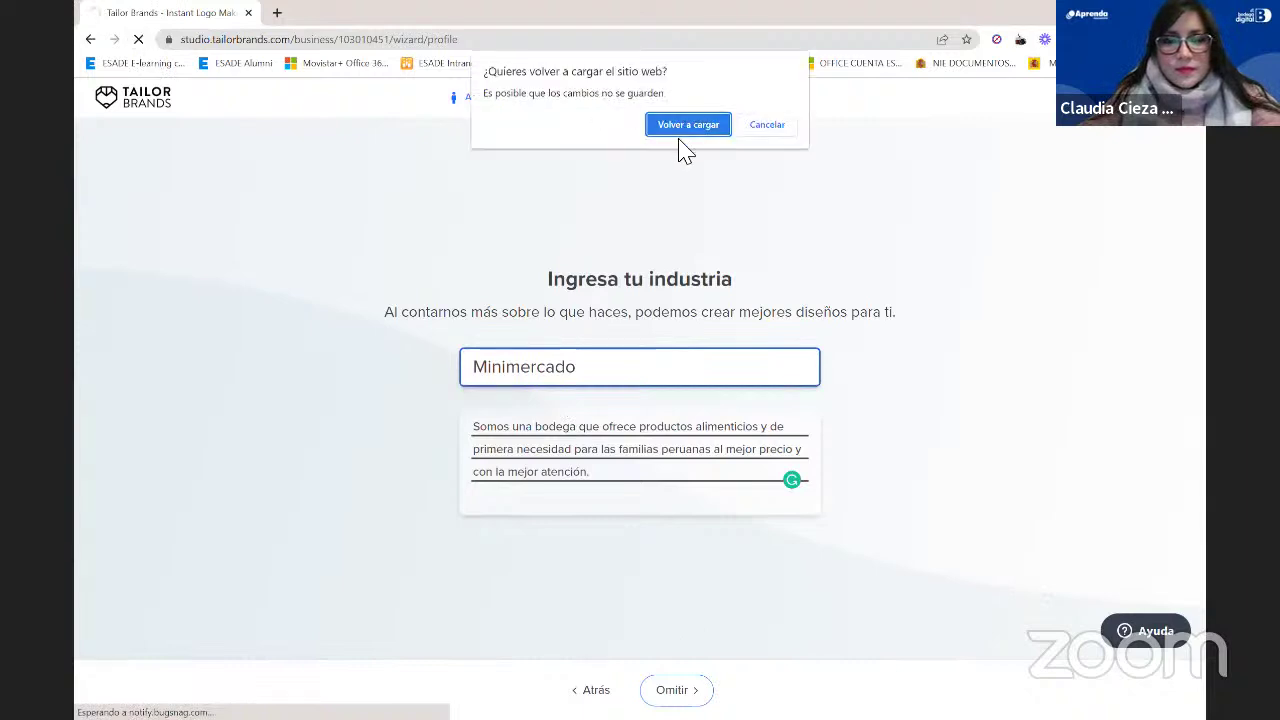
left_click(684, 129)
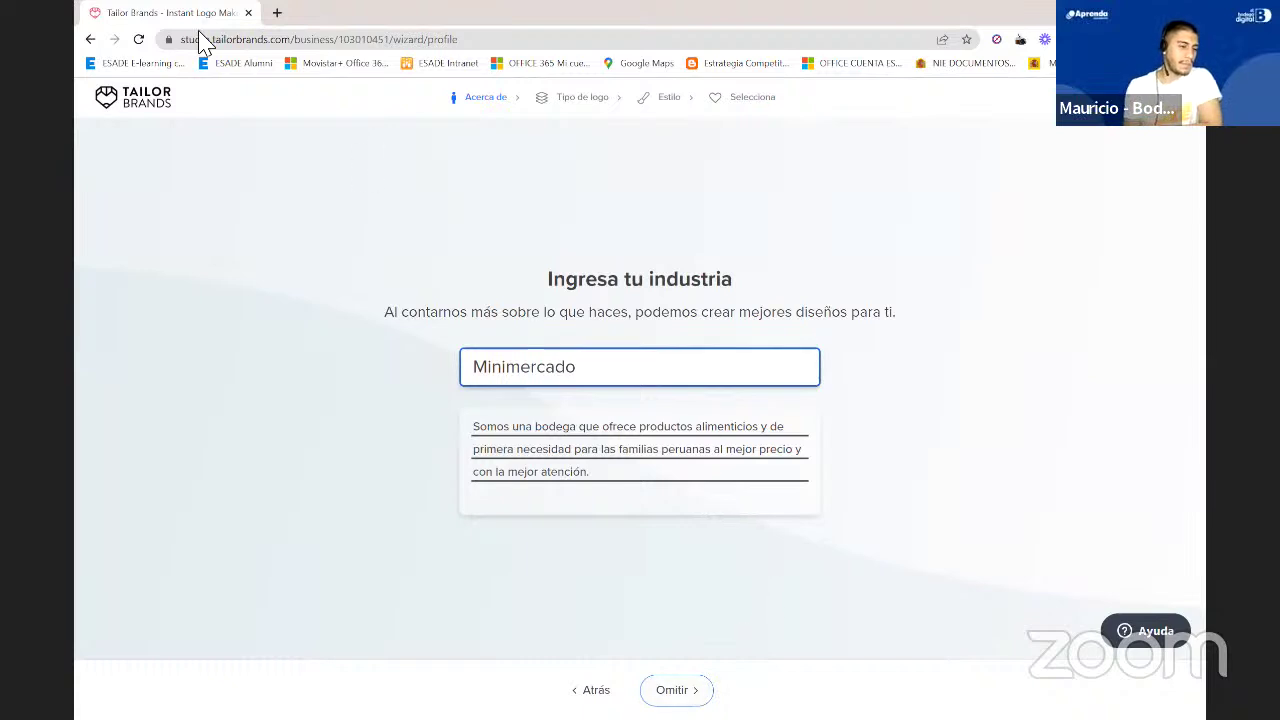
Open an incognito browser window with the Tailor Brands start page
left_click(277, 13)
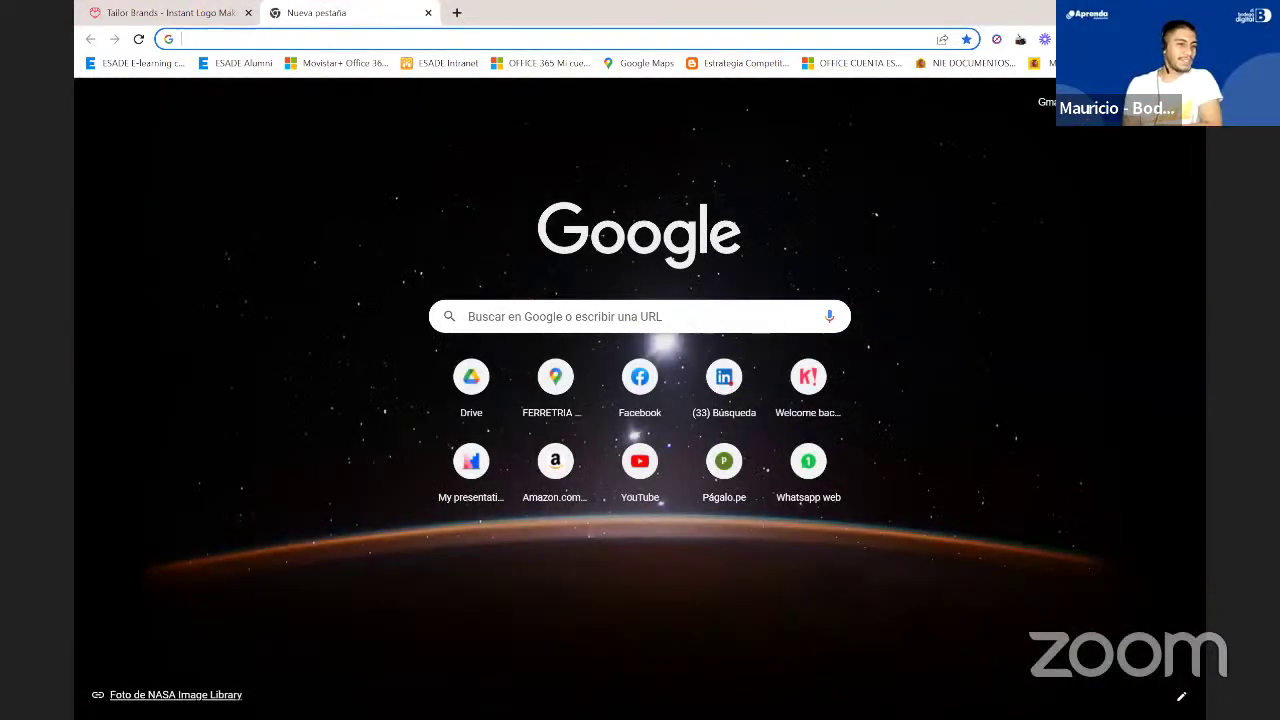
key("alt+f")
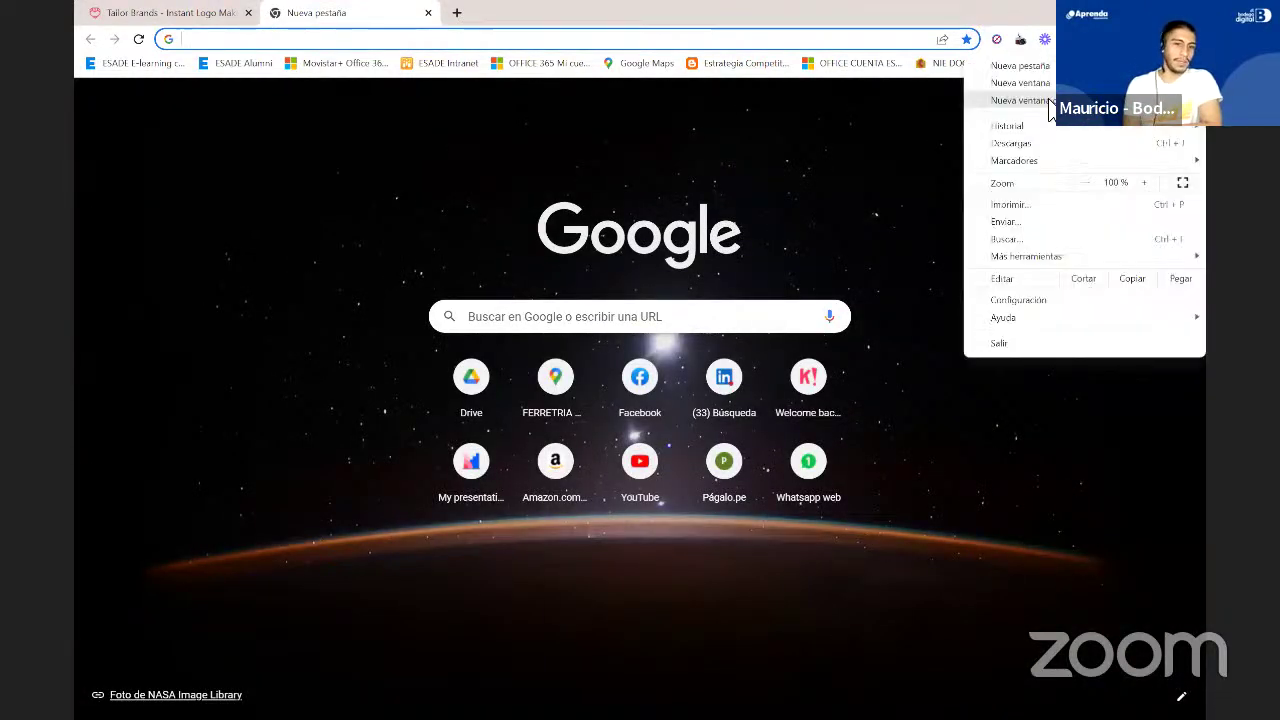
key("Escape")
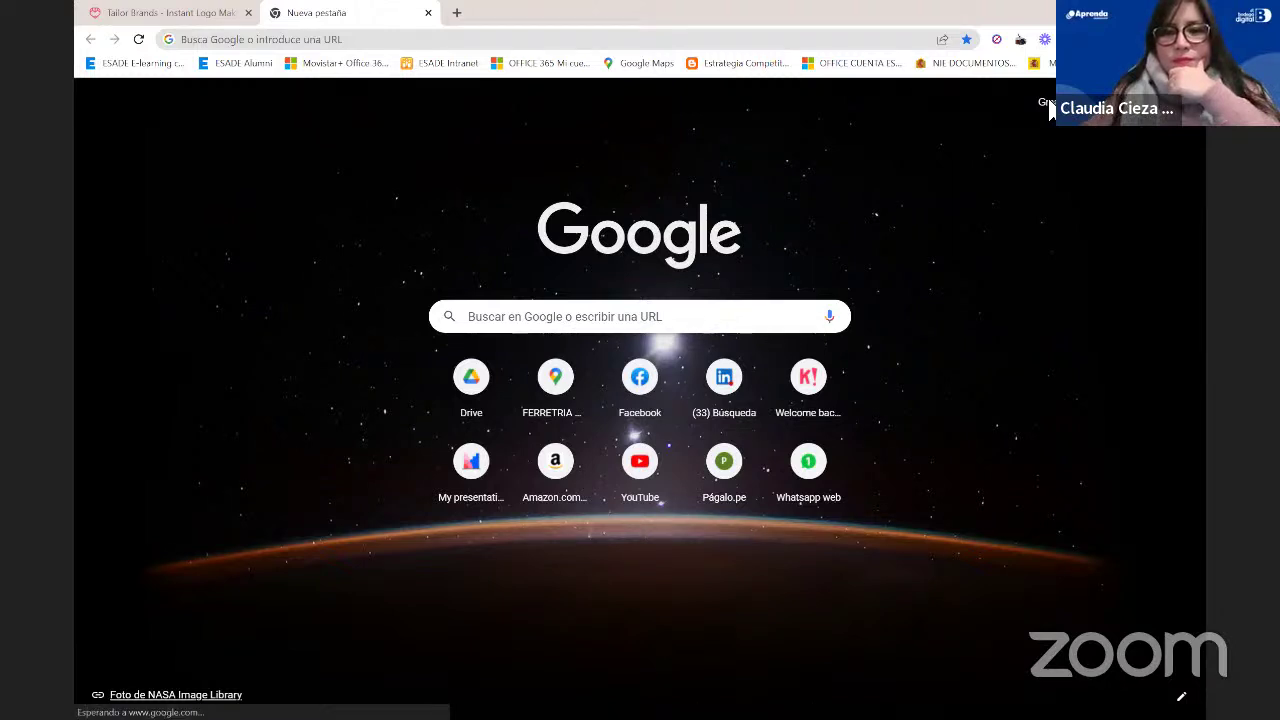
key("ctrl+w")
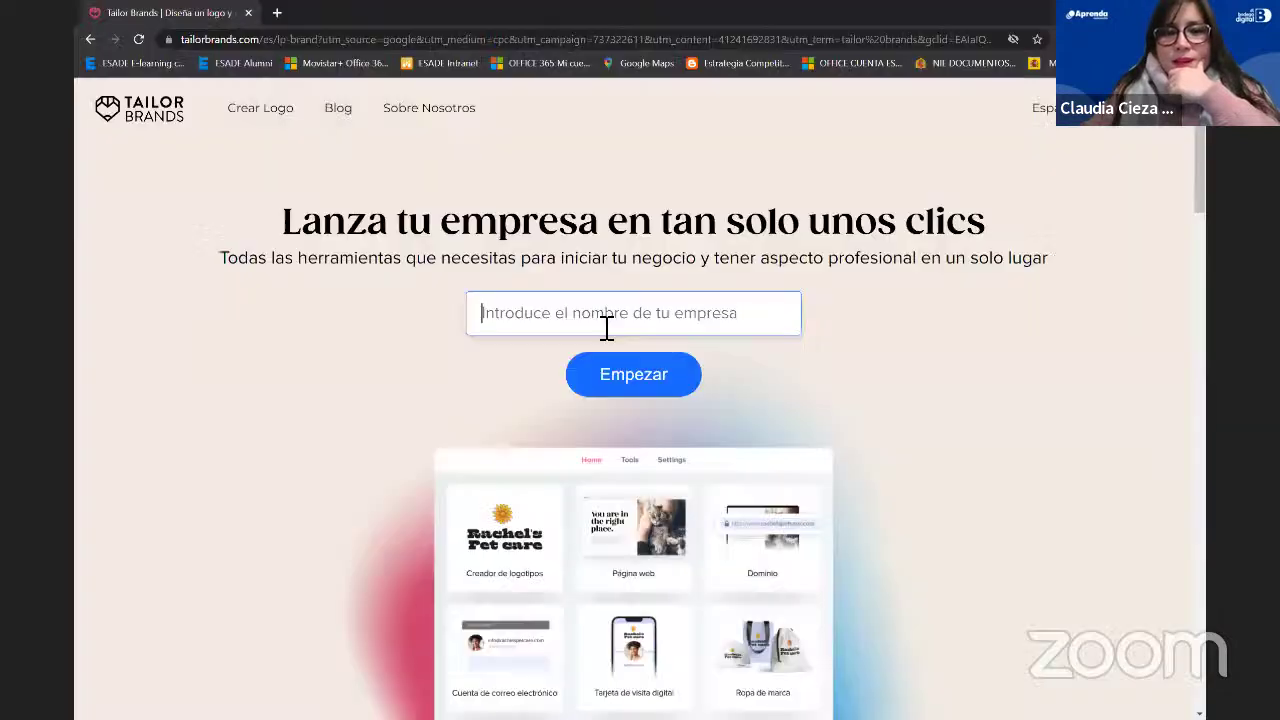
Enter the company name "Bodega J&J" and the slogan "Donde comprar es un placer", and start the logo wizard
left_click(606, 327)
type("Bo")
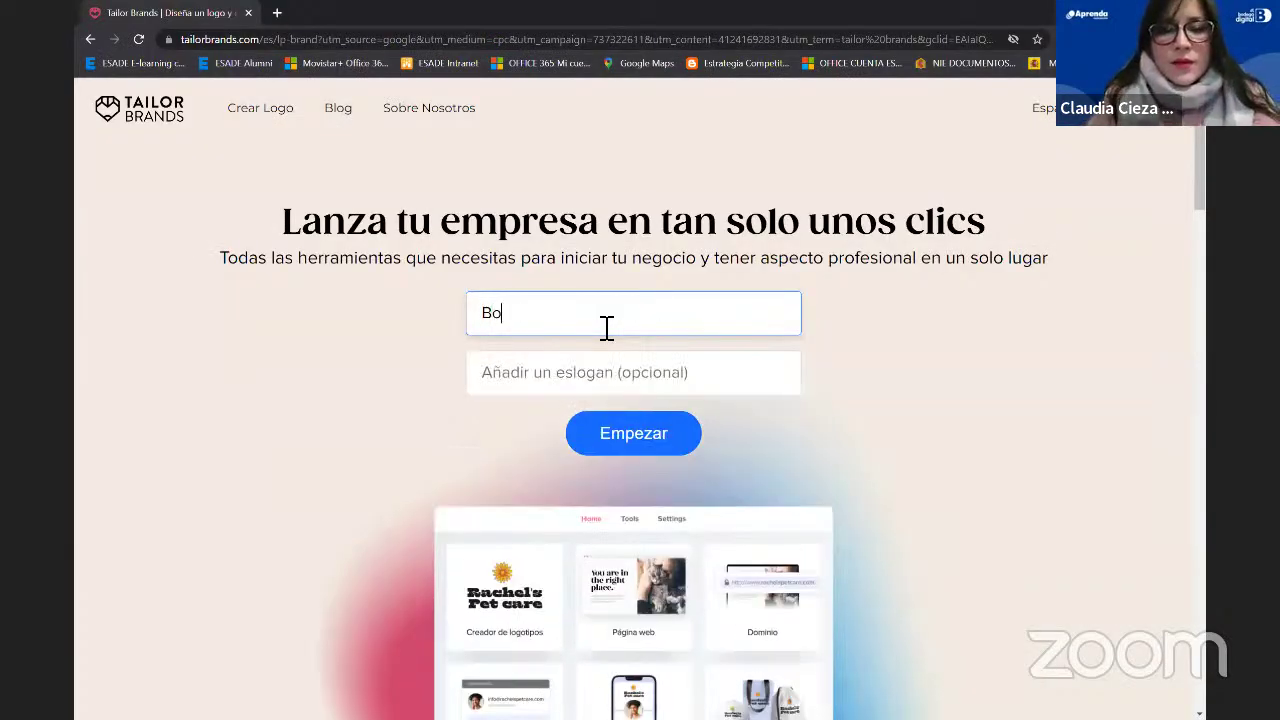
type("dega")
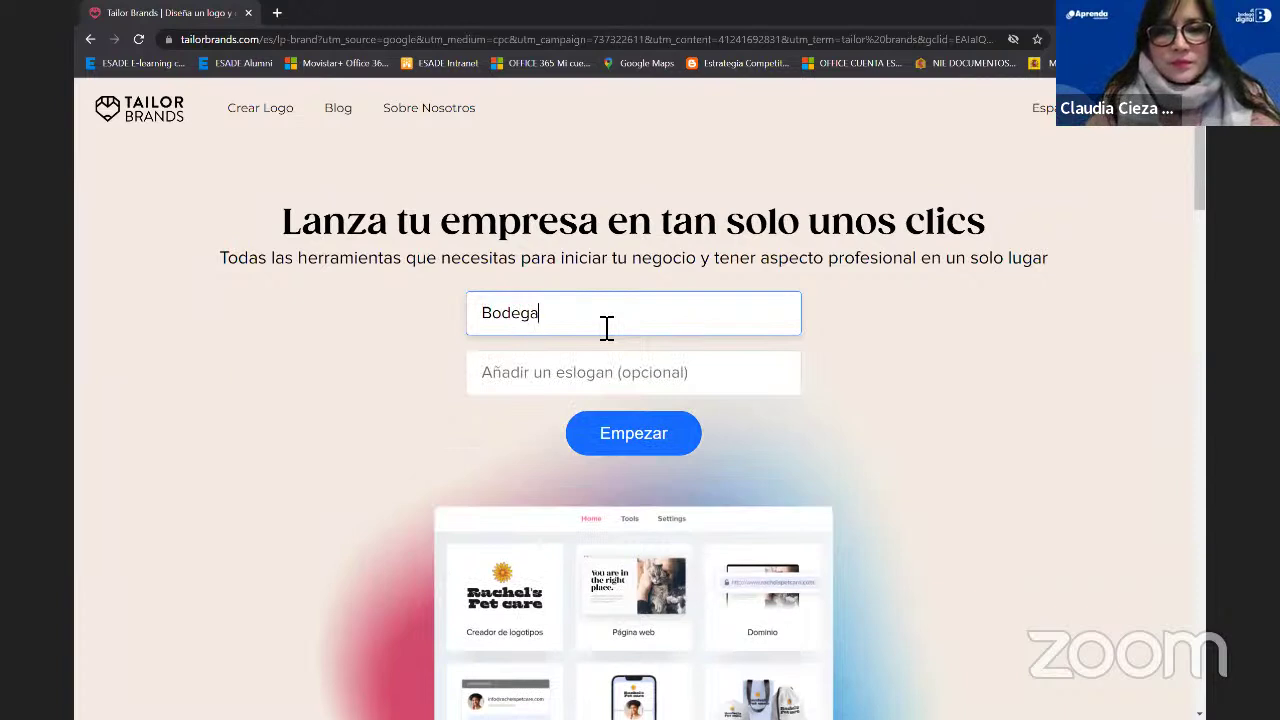
type(" J/")
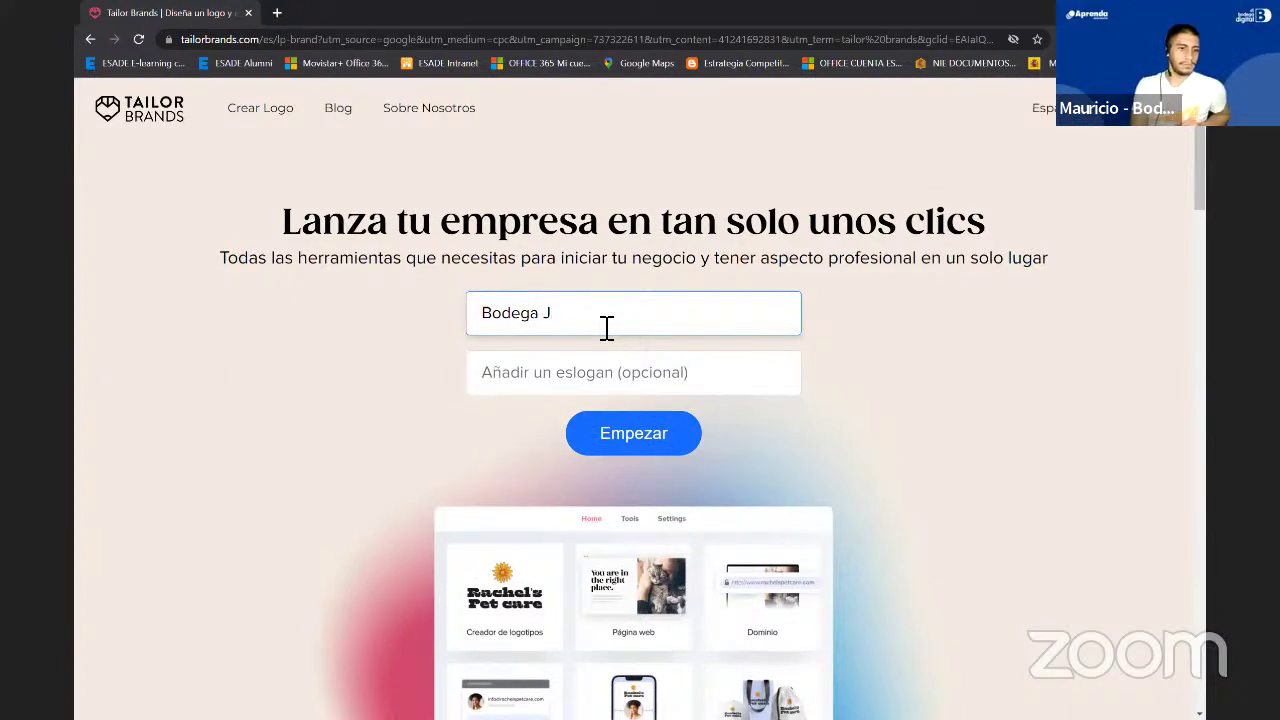
left_click(603, 380)
type("Donde com")
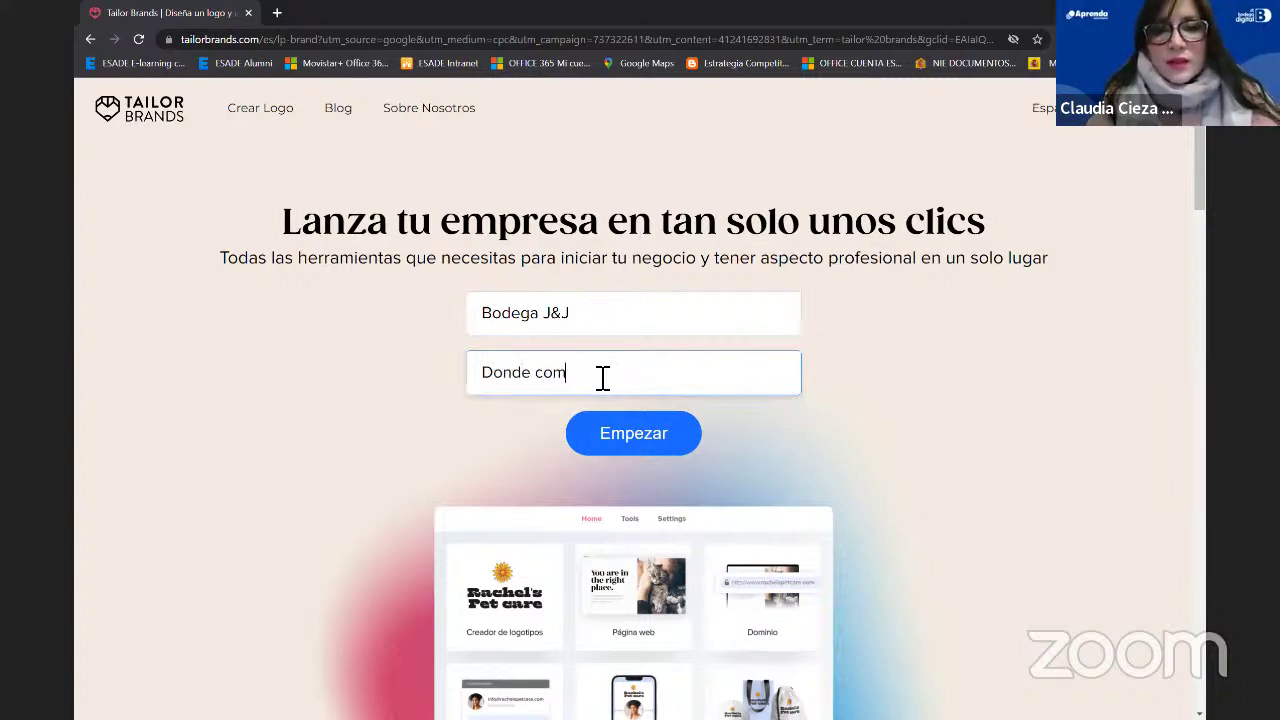
type("prar es un placer")
left_click(641, 446)
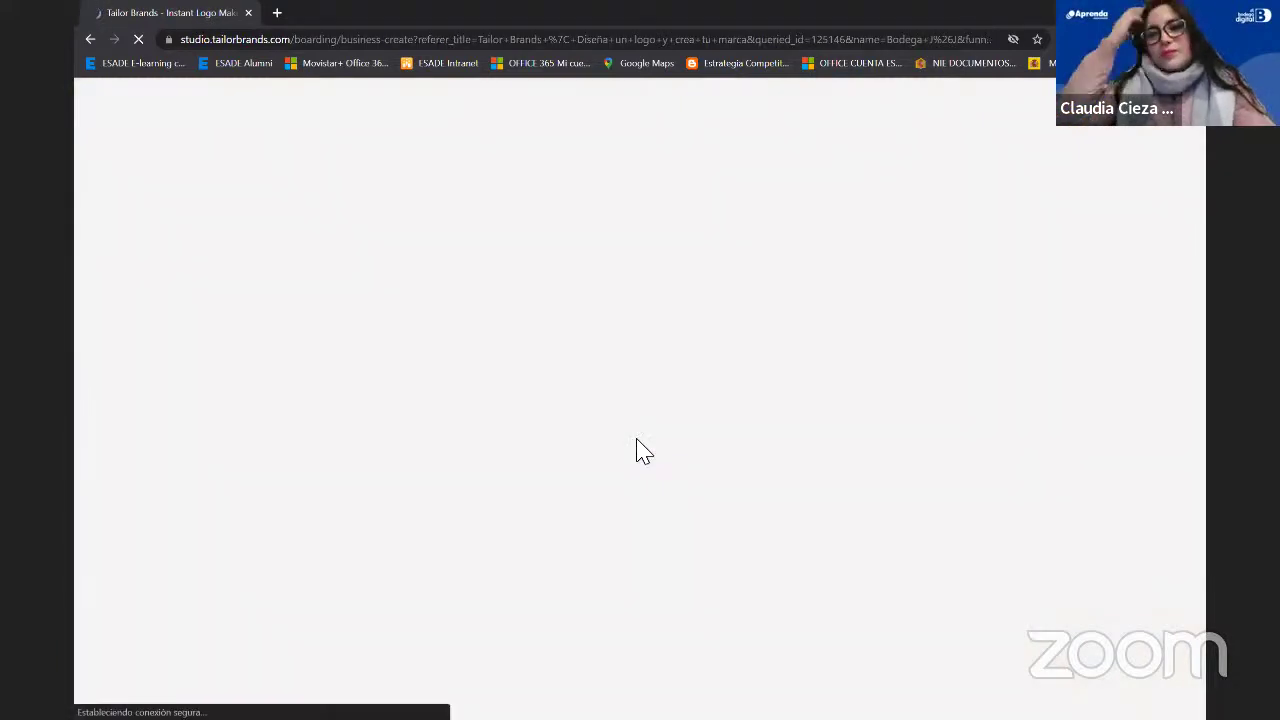
Skip the question on how Tailor Brands was discovered, select "Bienes físicos" as what is offered and proceed
left_click(800, 429)
left_click(1145, 685)
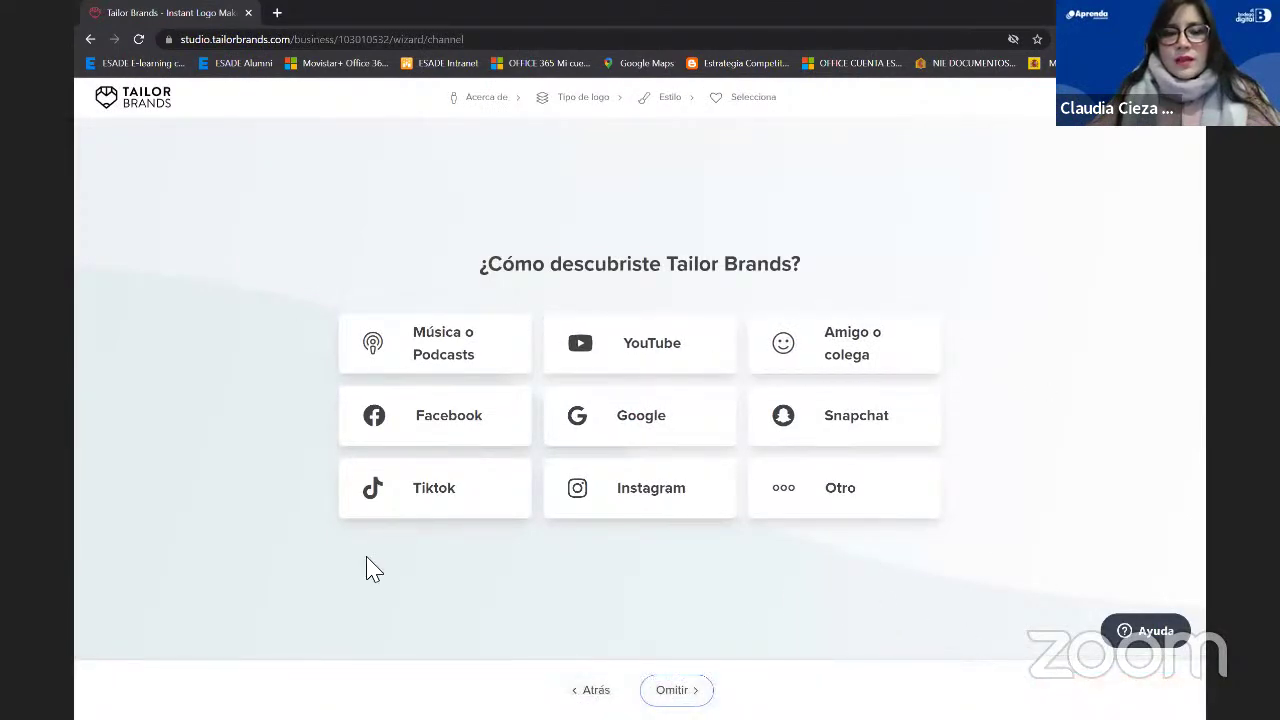
left_click(676, 690)
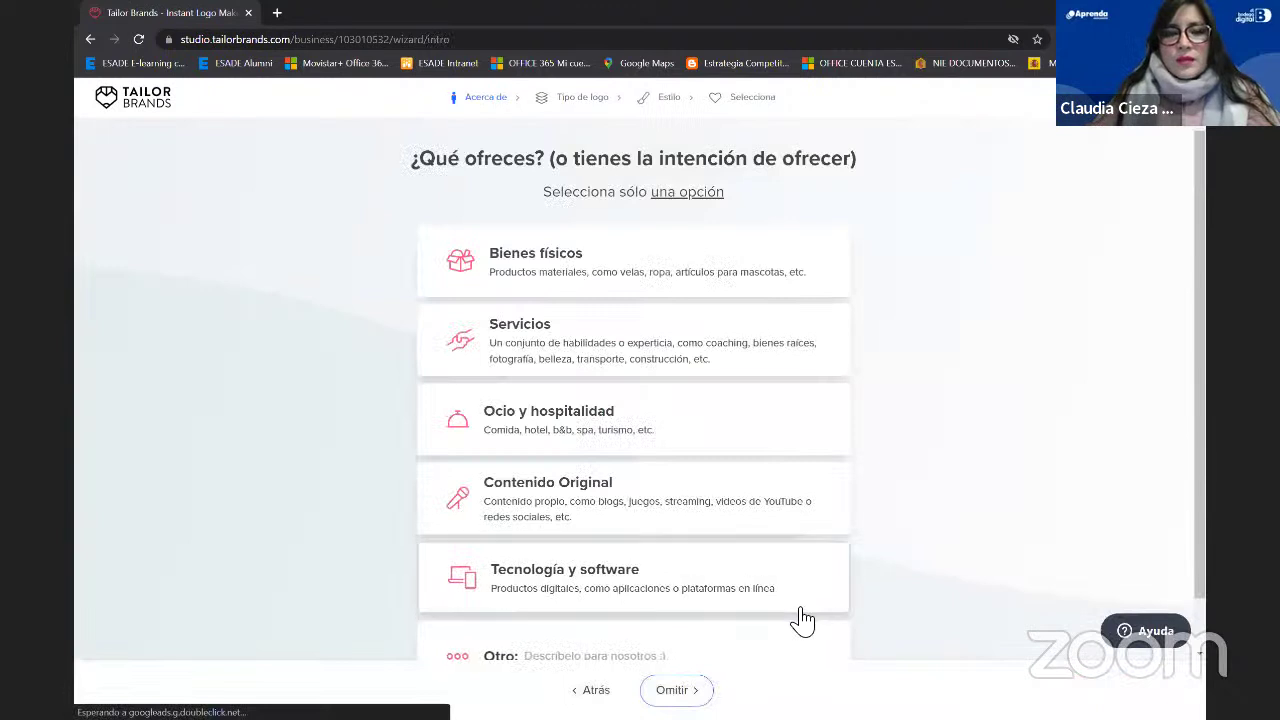
left_click(575, 287)
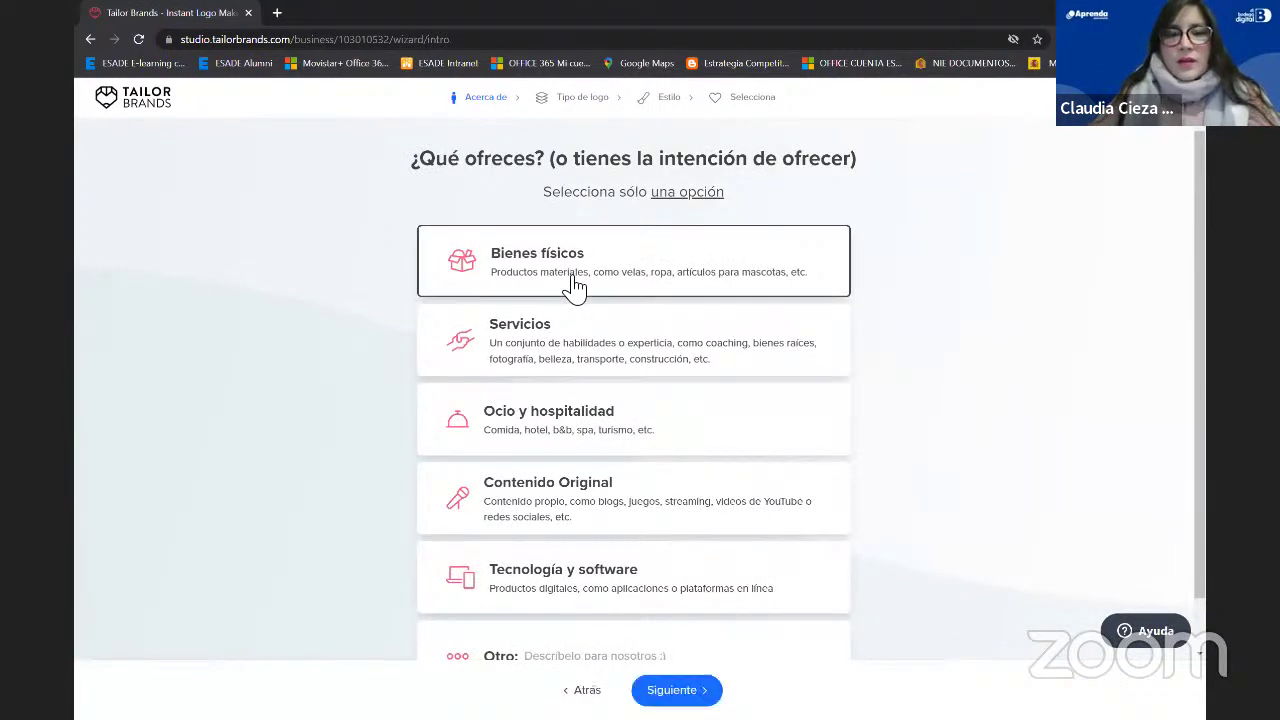
left_click(676, 690)
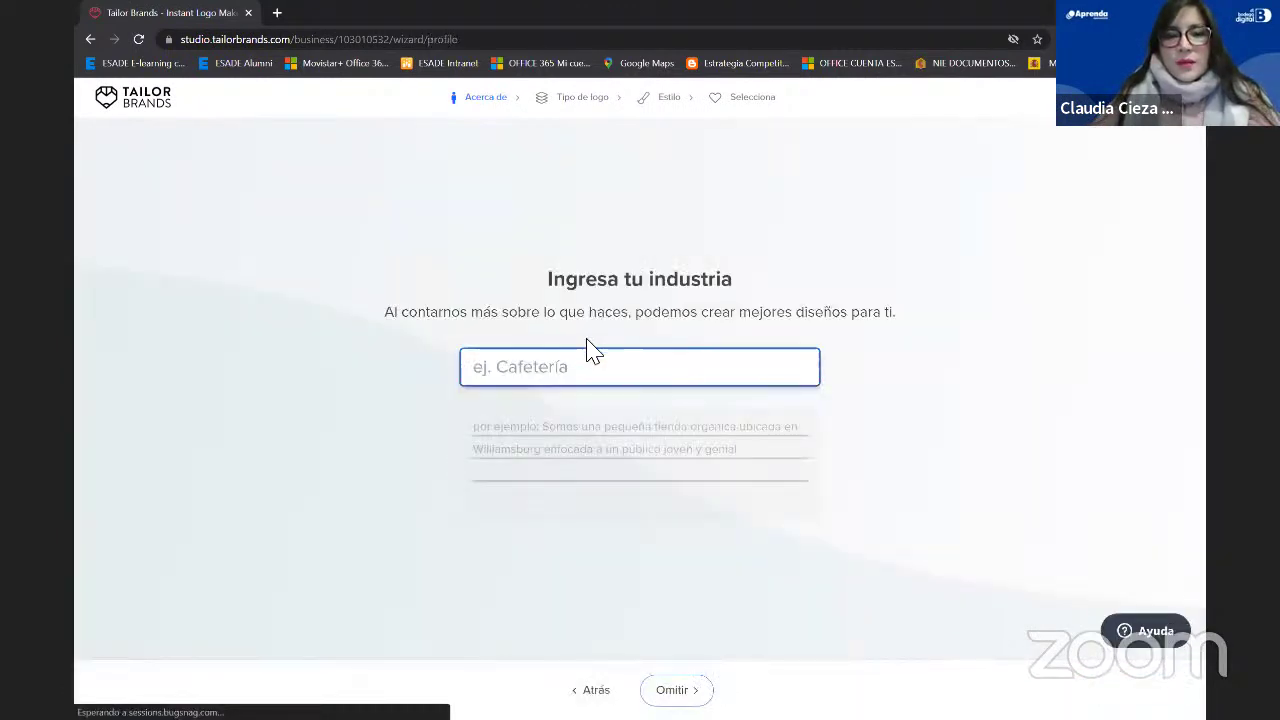
Set the industry to "Minimercado" and enter the description "Somos un minimercado o bodega que ofrece productos alimenticios y de primera necesidad para las familias peruanas."
type("Mini")
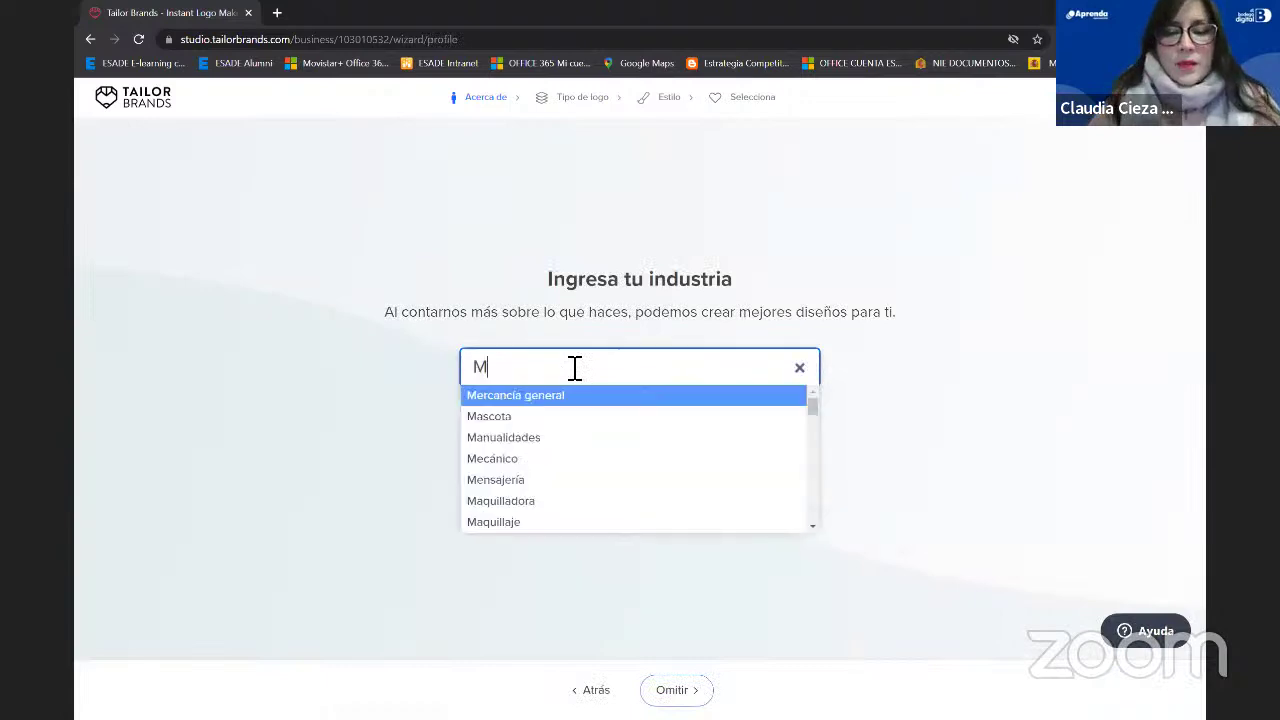
left_click(517, 398)
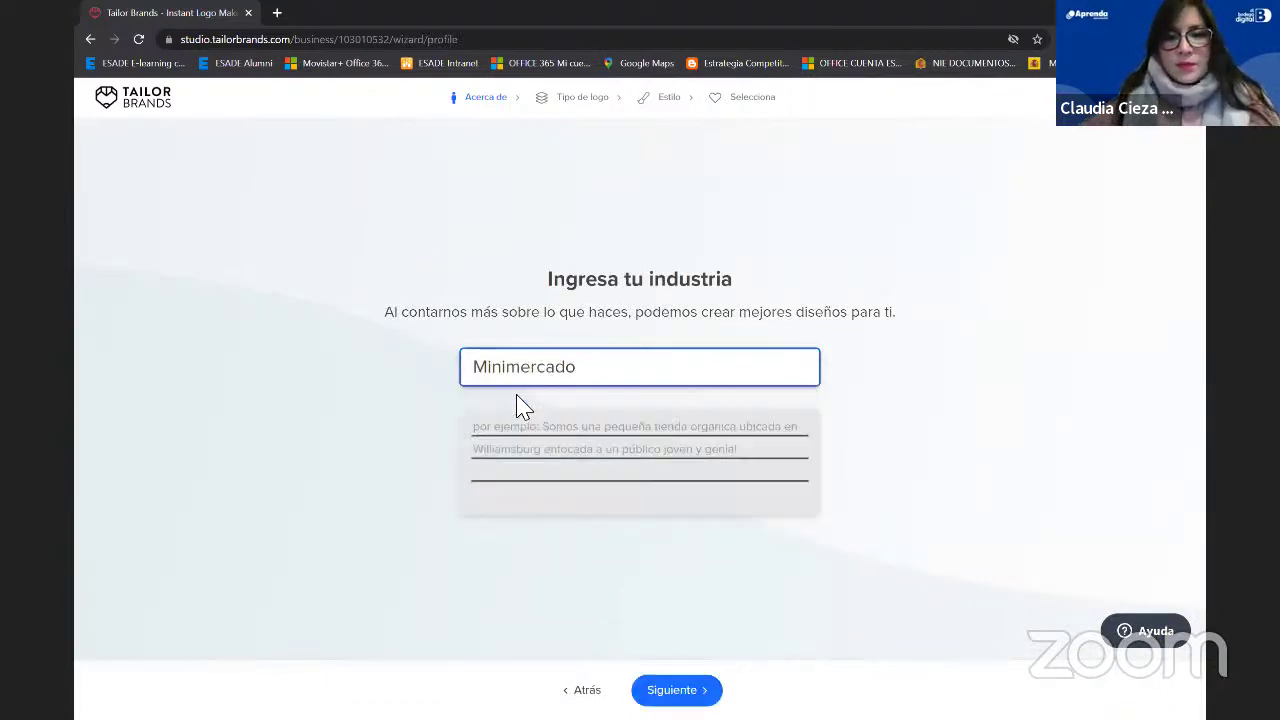
left_click(507, 417)
type("Somos un minimercado o bodega que ofrece productos alimenticios y de primera necesidad para las familias peruanas.")
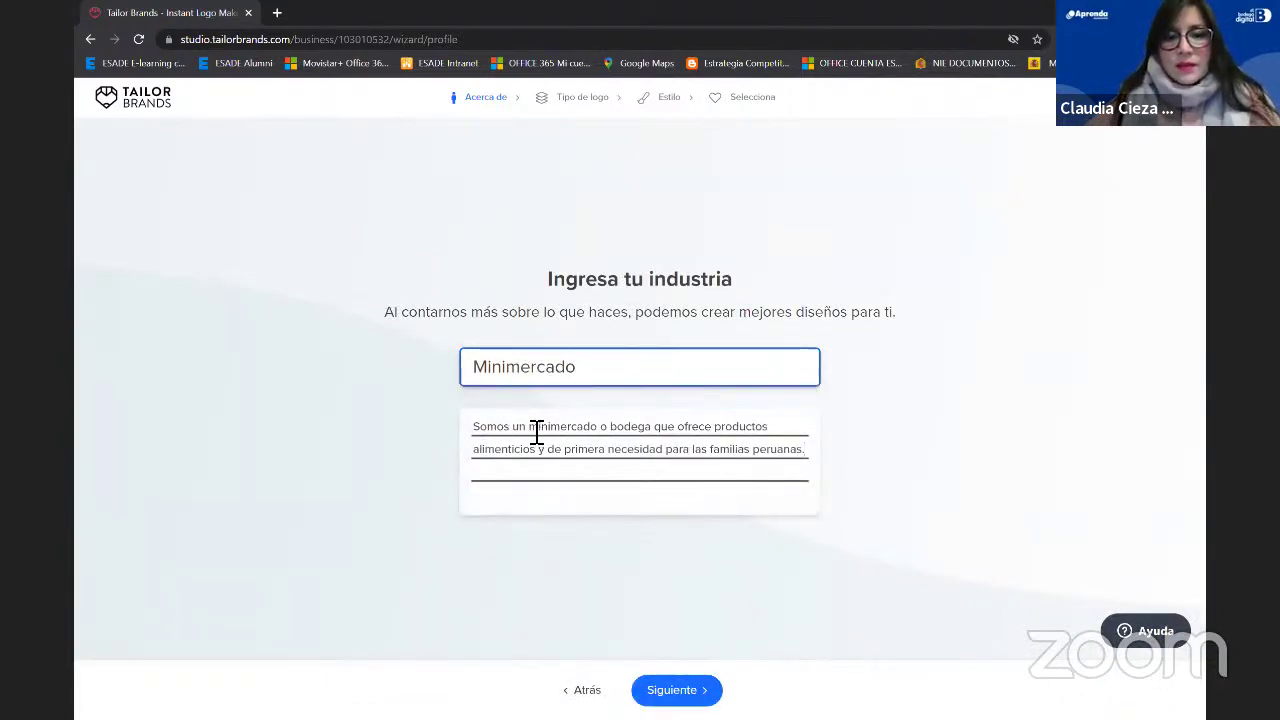
Shorten the start of the business description to "Somos una bodega" by replacing "un minimercado o bodega"
left_click_drag(530, 428, 618, 437)
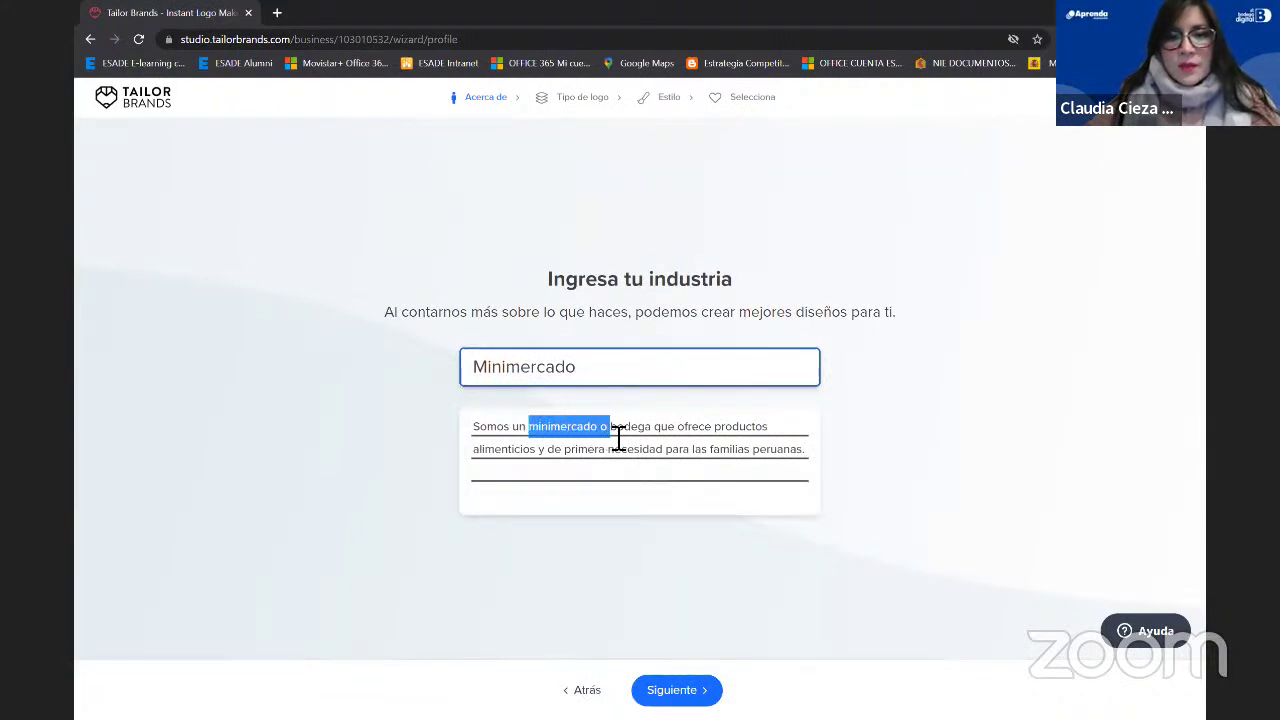
key("BackSpace")
key("BackSpace")
type("z")
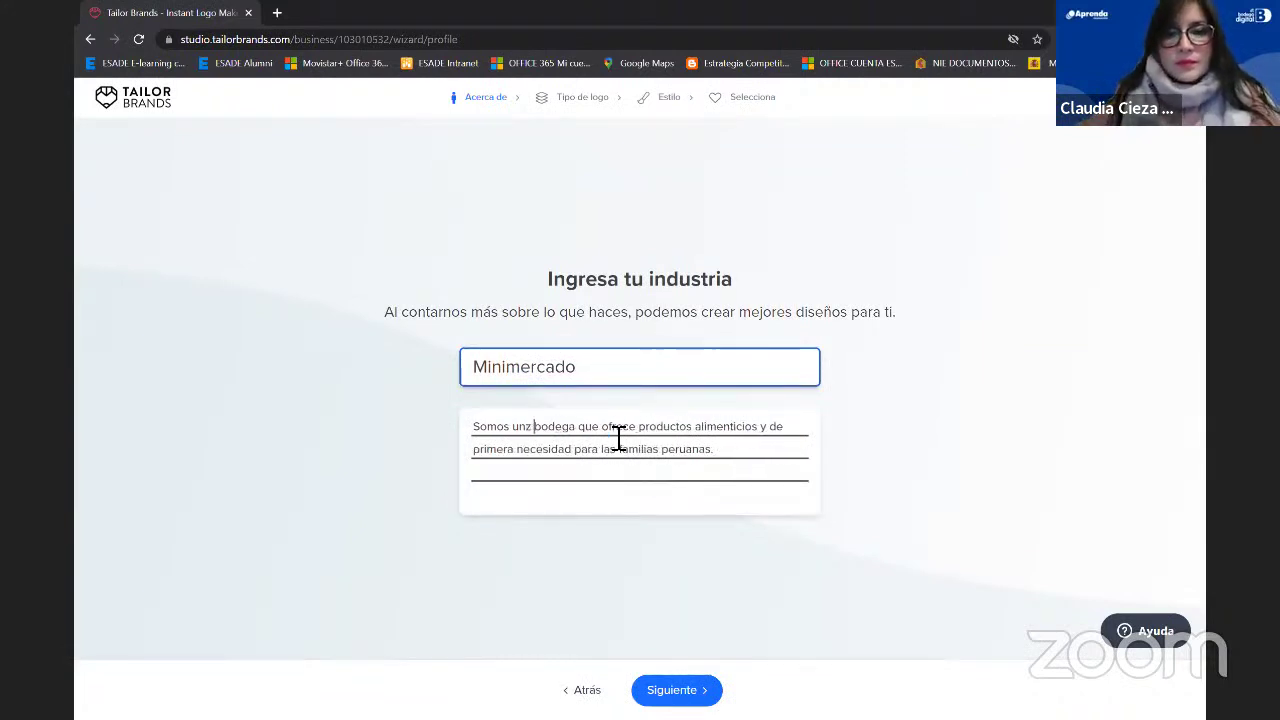
key("BackSpace")
key("BackSpace")
type("a")
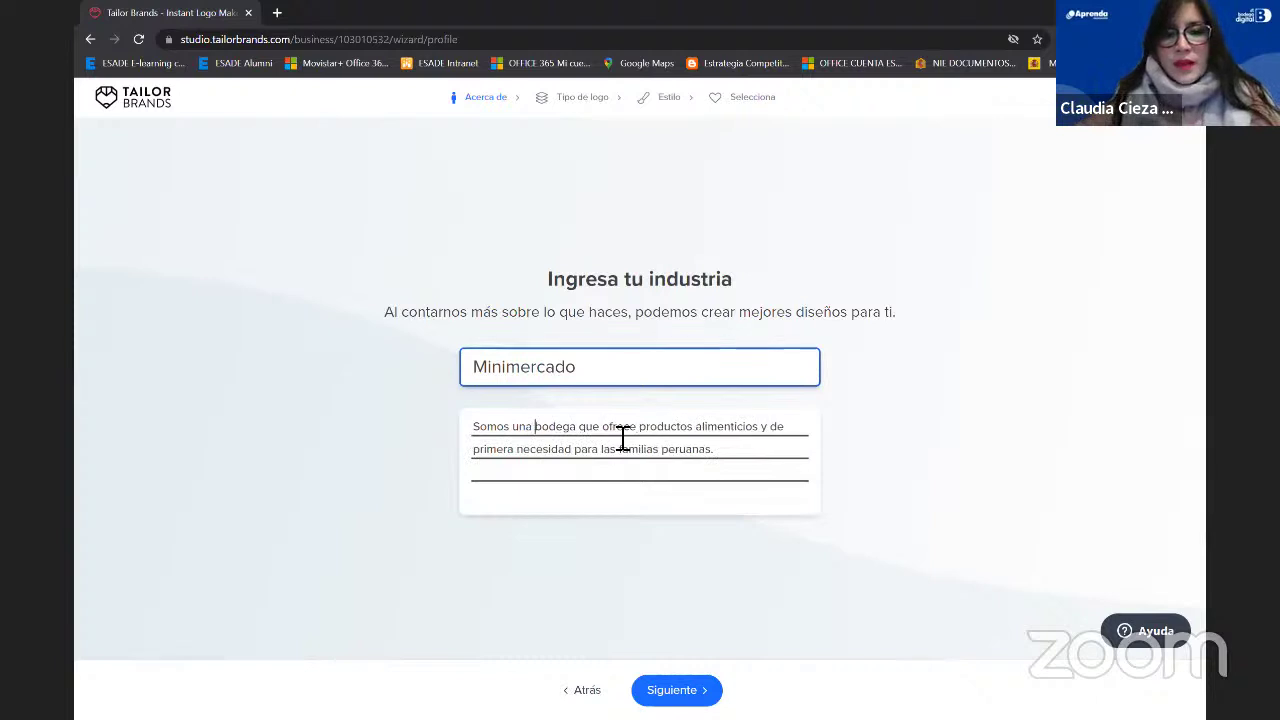
Extend the end of the description with "con la mejor atención y detalle, al mejor precio." and proceed to the logo type question
left_click(763, 452)
type("con la m")
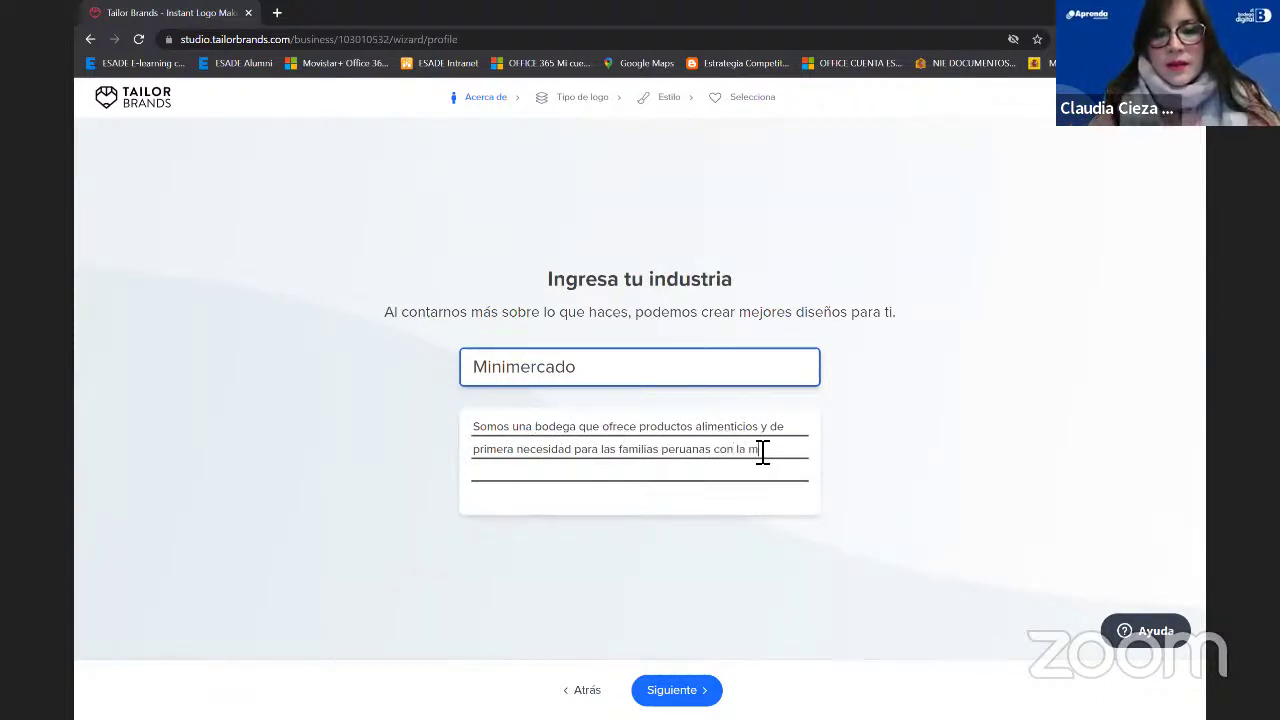
type("ejor atne")
type("nción ")
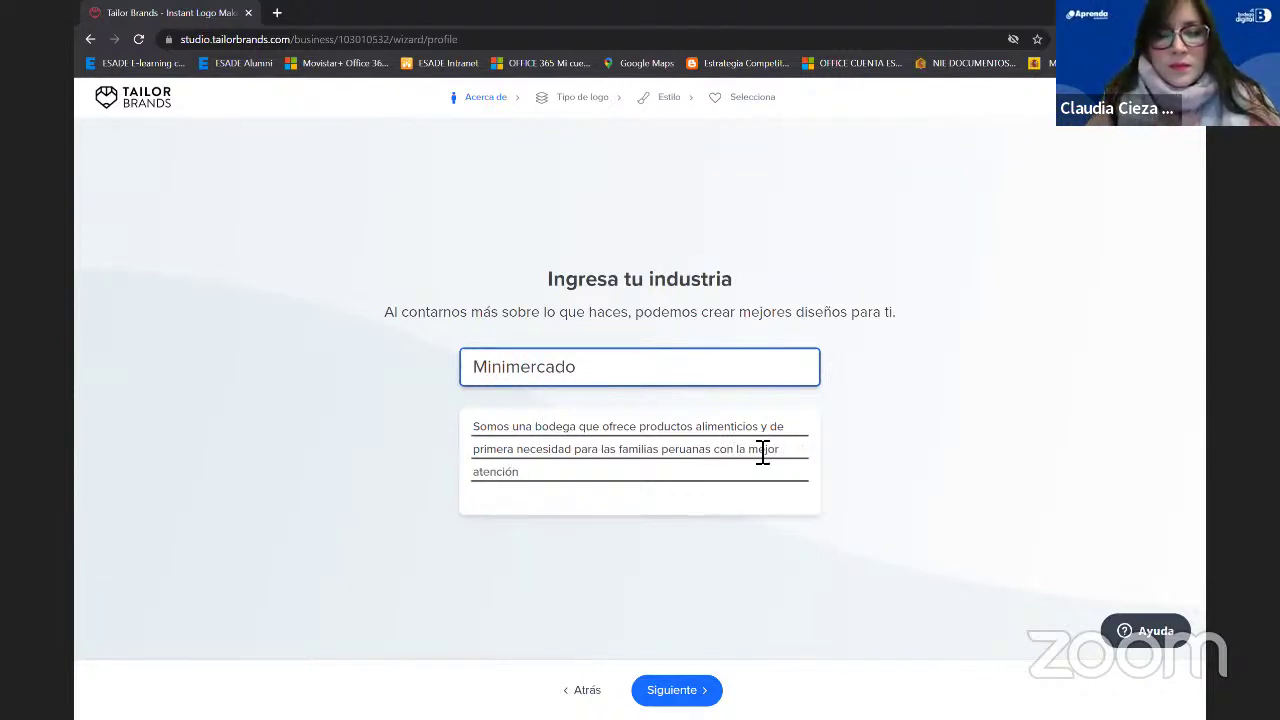
type("y detalle")
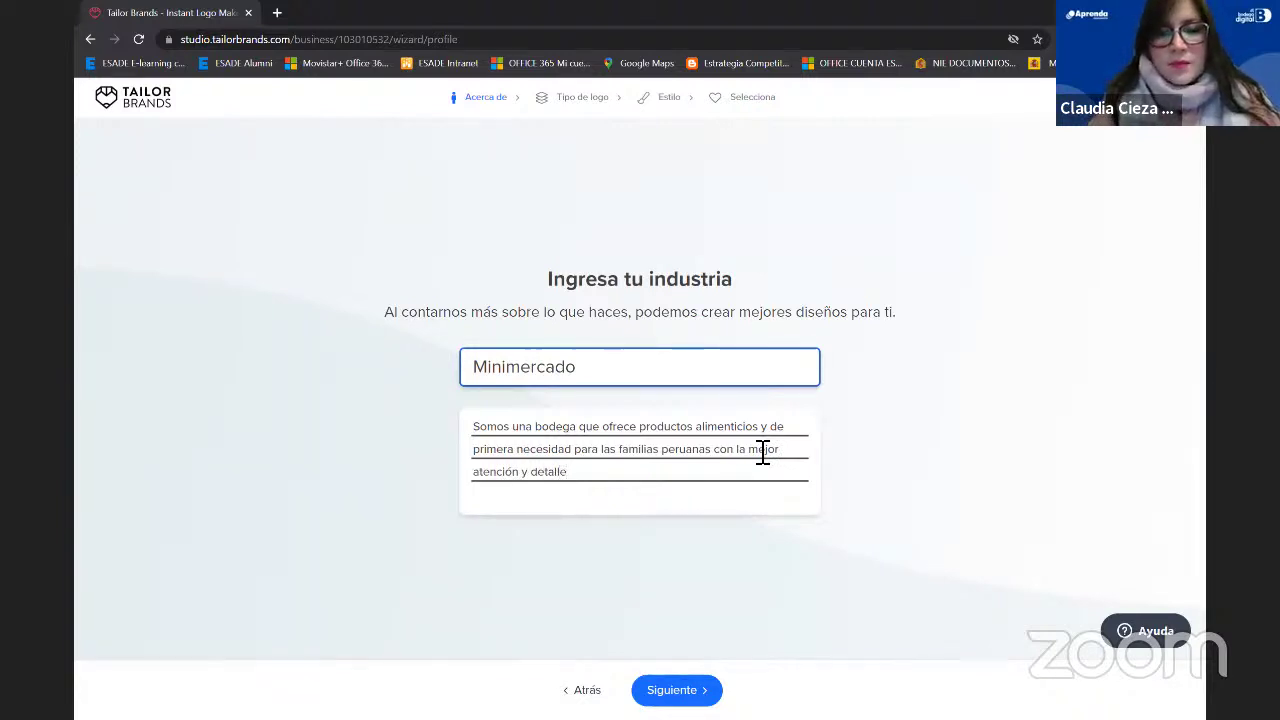
type(", al mejor precio.")
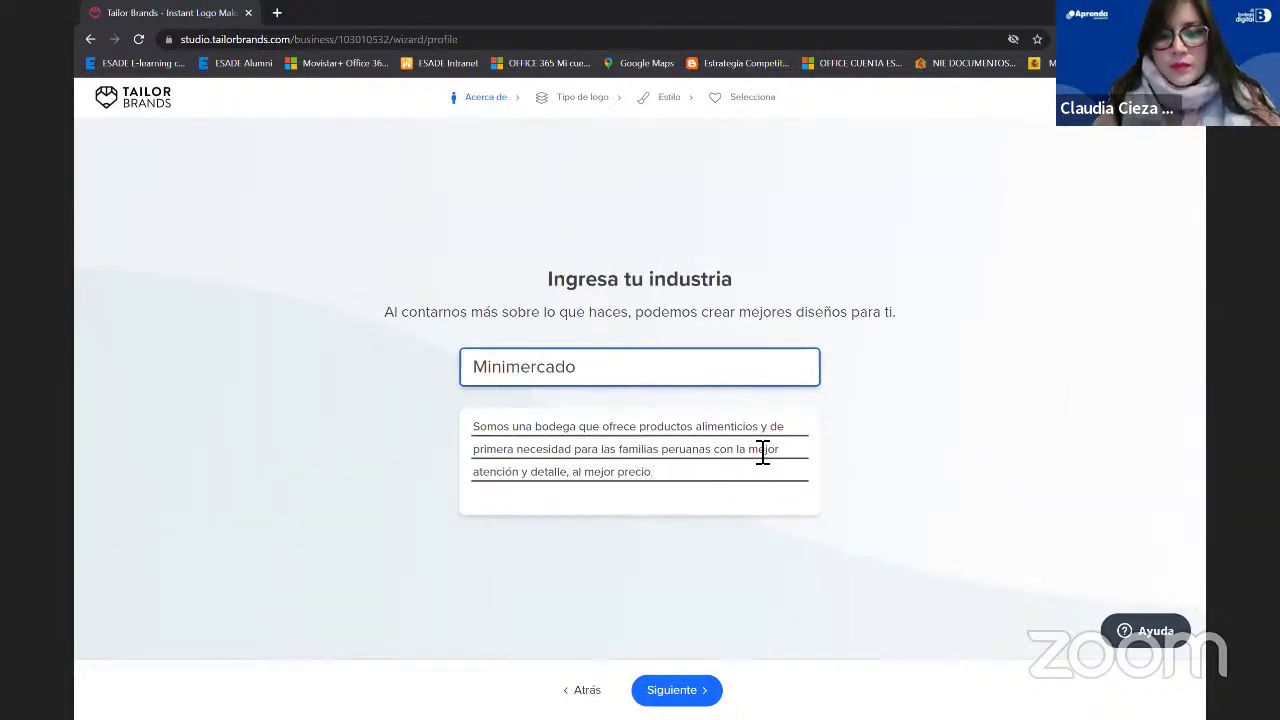
left_click(676, 690)
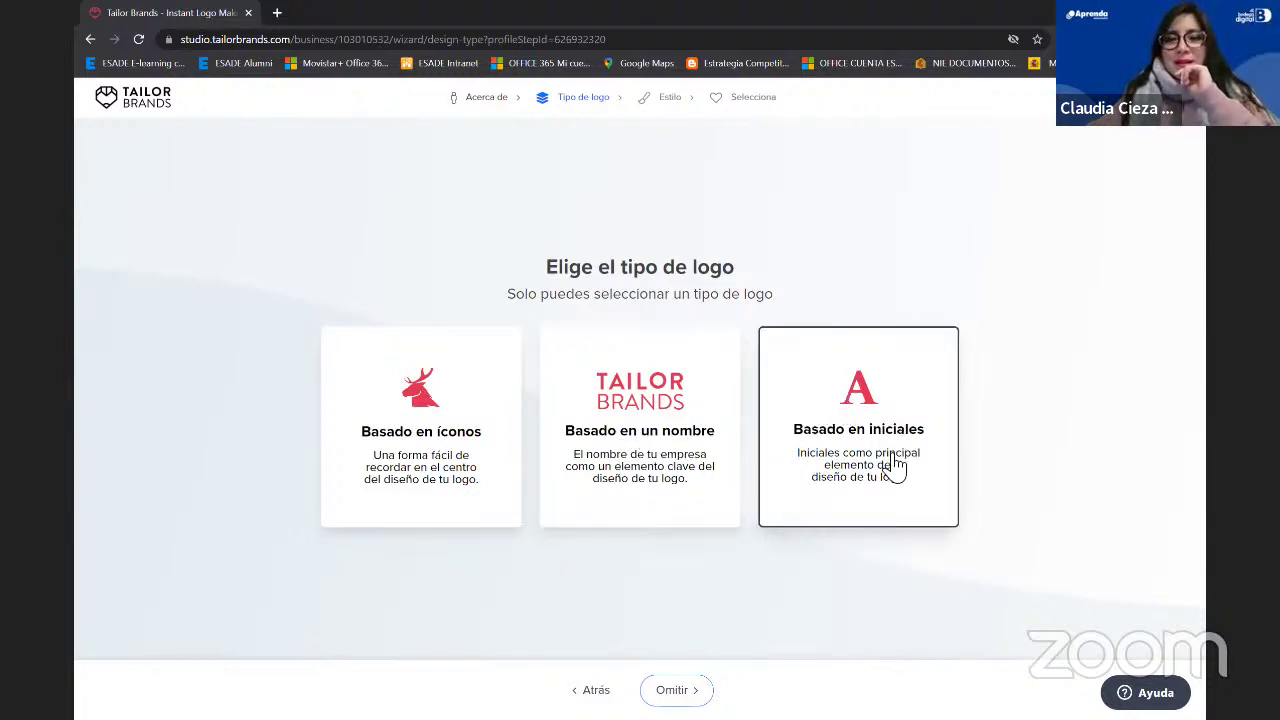
Choose the logo type "Basado en un nombre" and select the Trendy and Bolder lettering designs
left_click(698, 458)
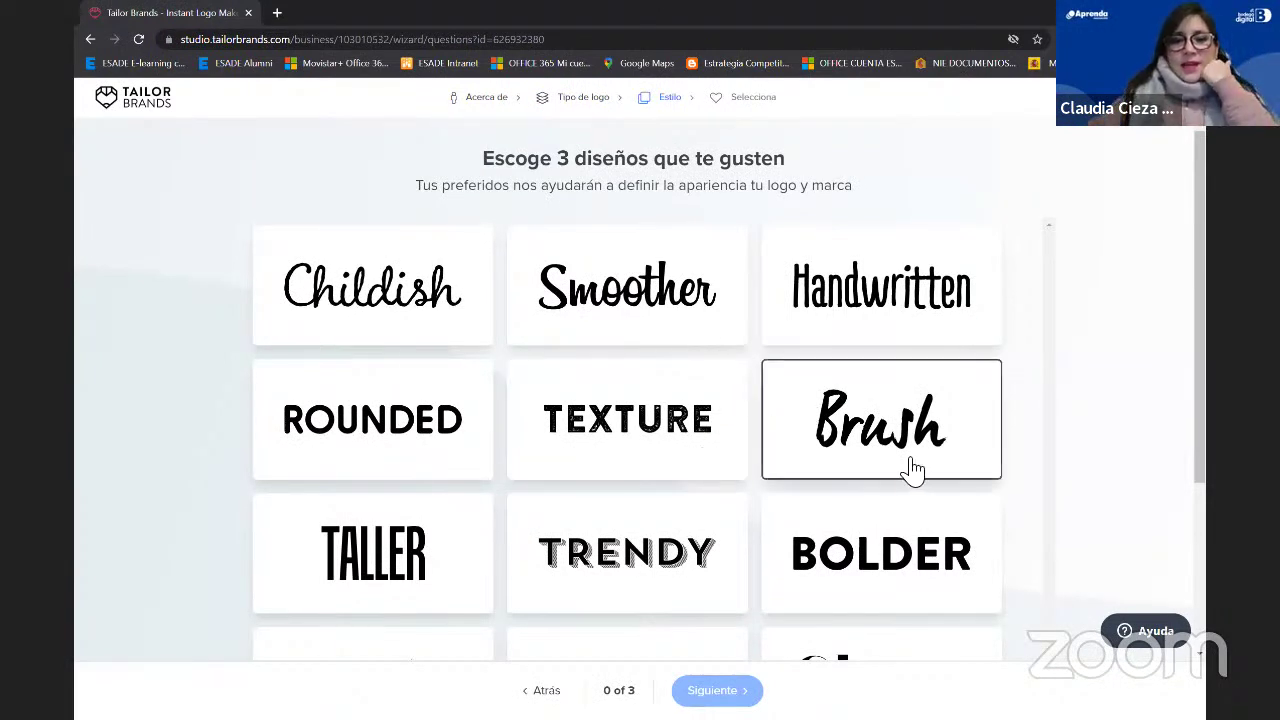
scroll(905, 465, "down", 1)
scroll(880, 445, "up", 1)
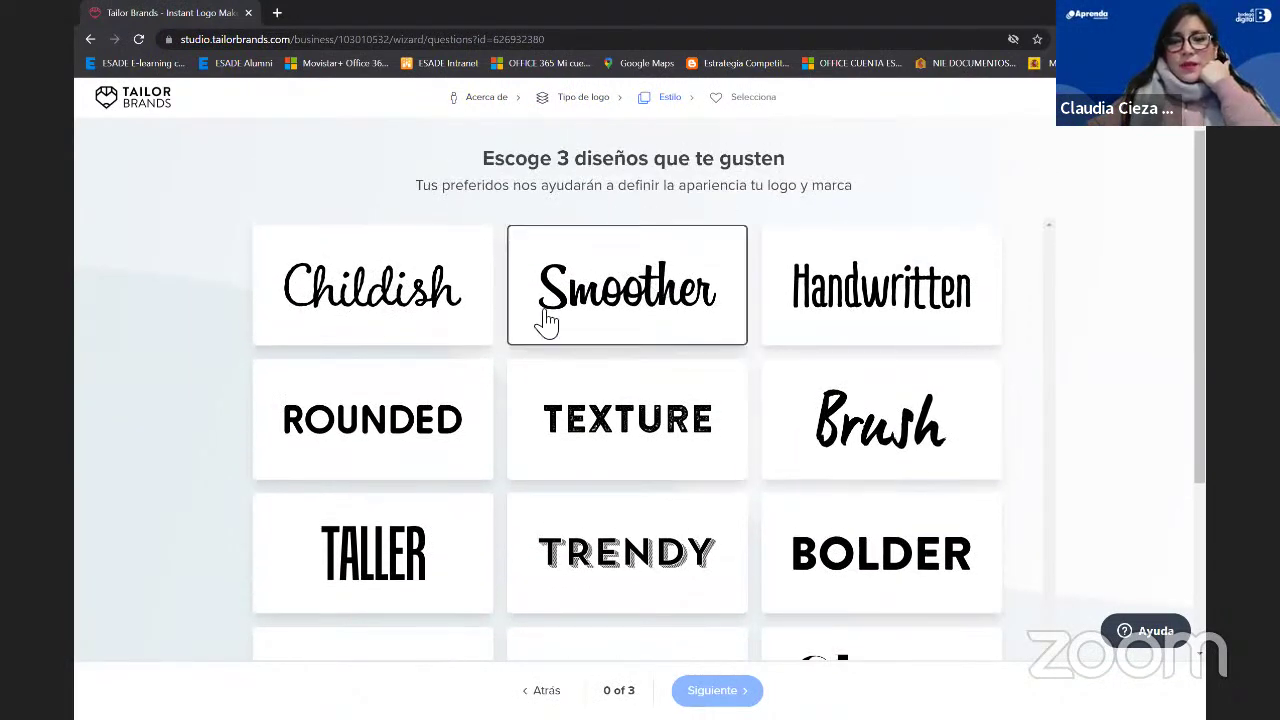
scroll(800, 457, "down", 3)
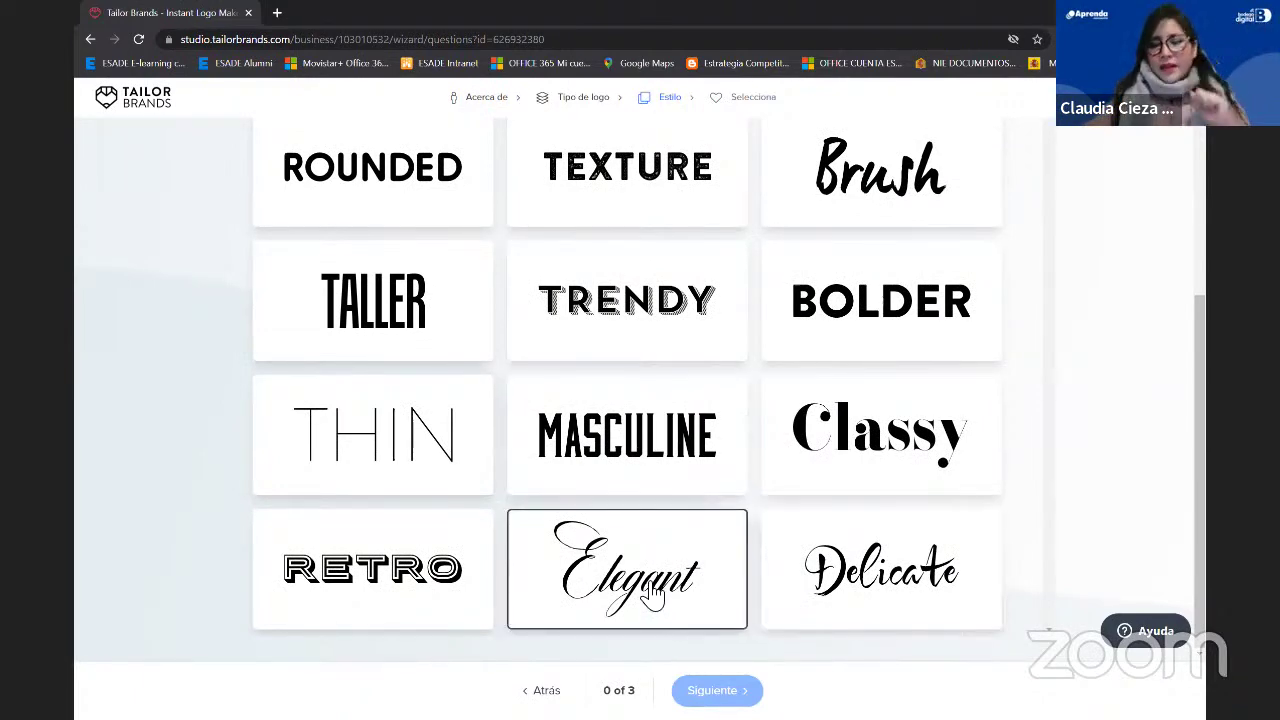
scroll(650, 592, "up", 3)
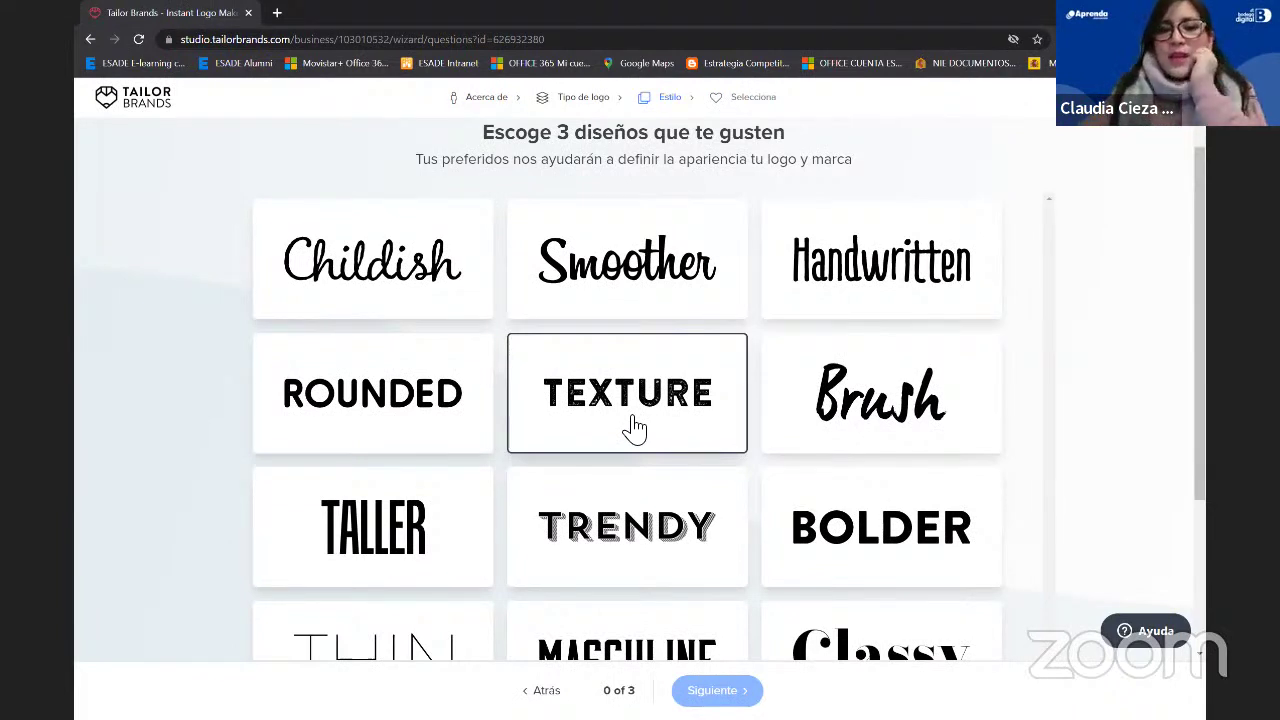
scroll(635, 427, "down", 1)
left_click(638, 432)
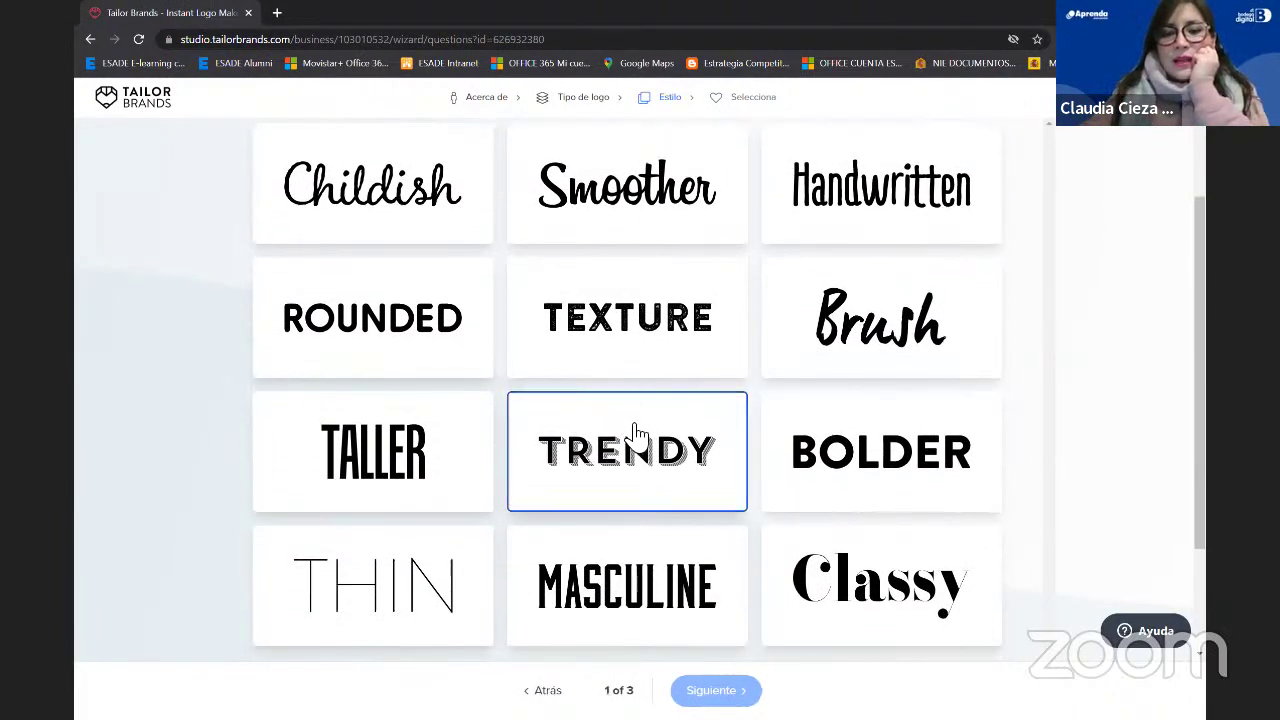
left_click(828, 436)
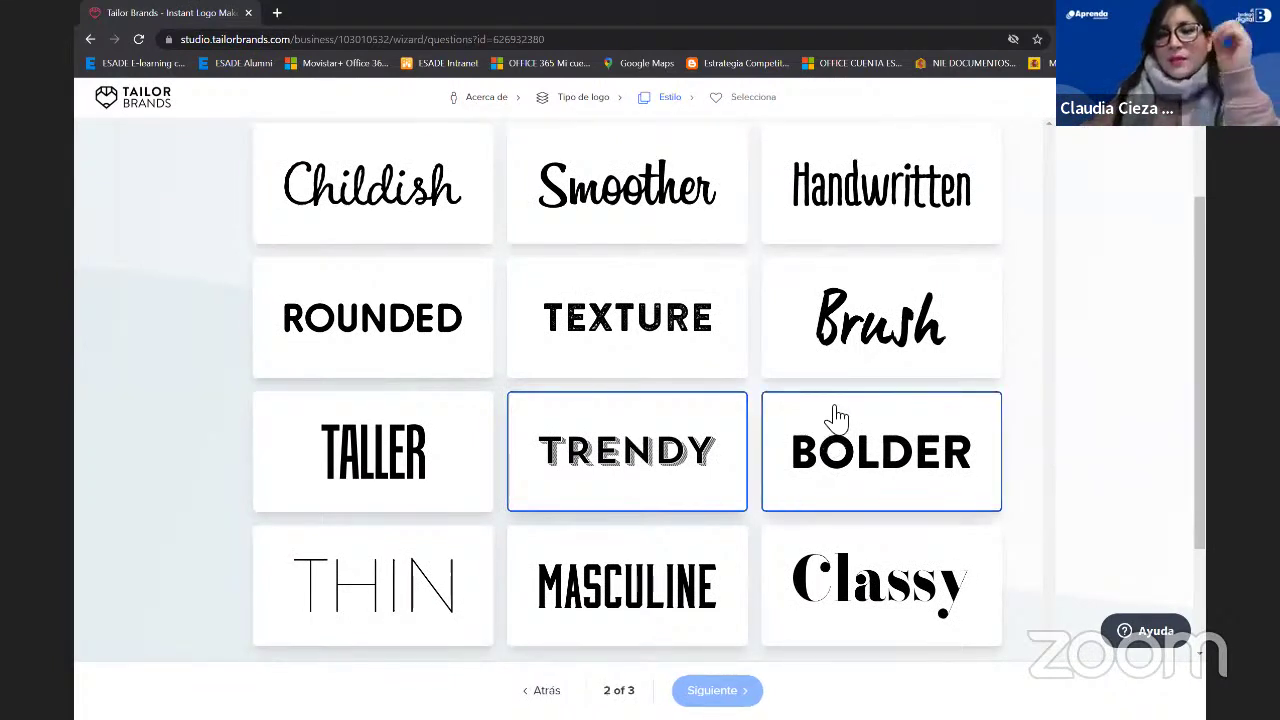
Select Smoother as the third lettering design and proceed to the logo results
scroll(838, 422, "up", 1)
scroll(836, 422, "down", 3)
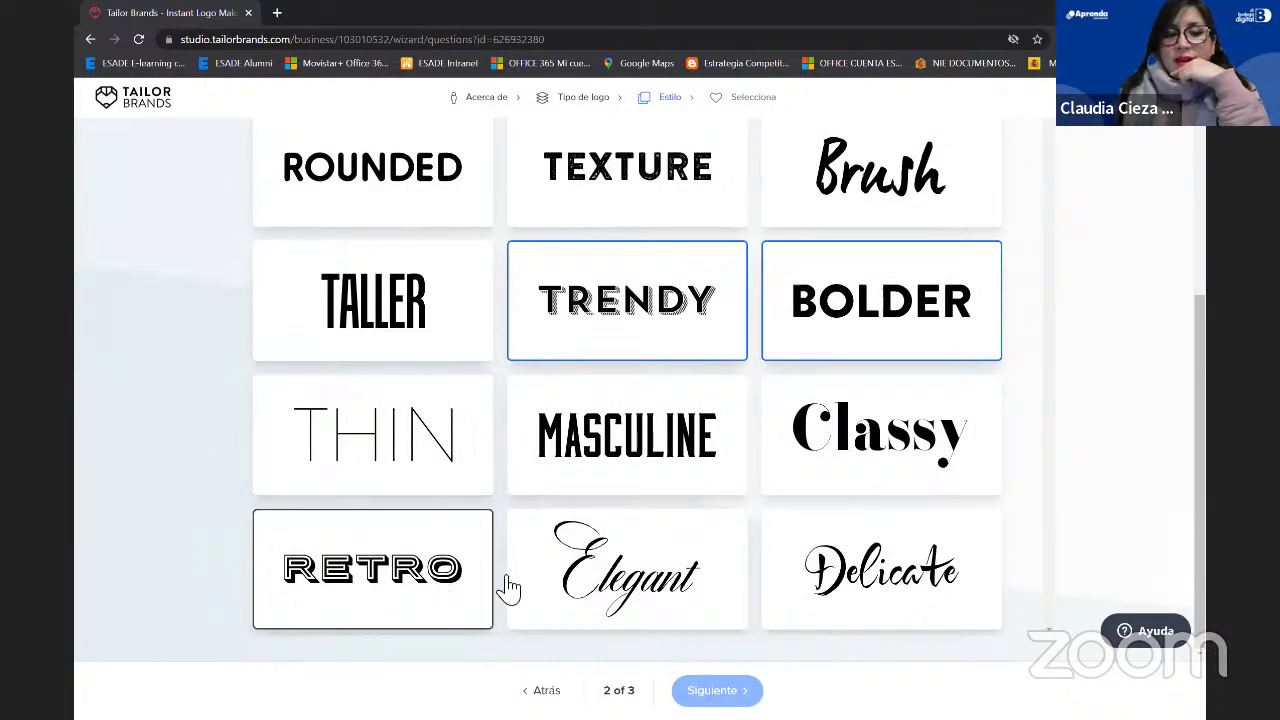
scroll(706, 595, "up", 3)
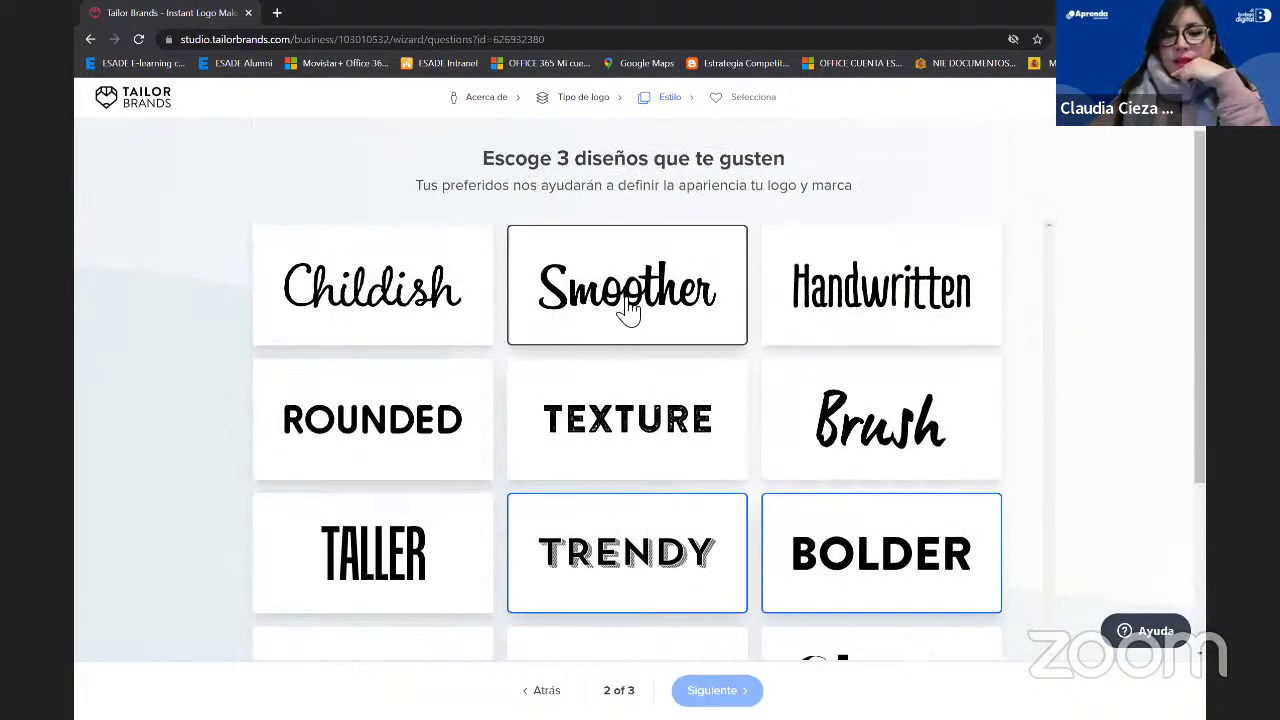
left_click(624, 311)
scroll(652, 330, "down", 3)
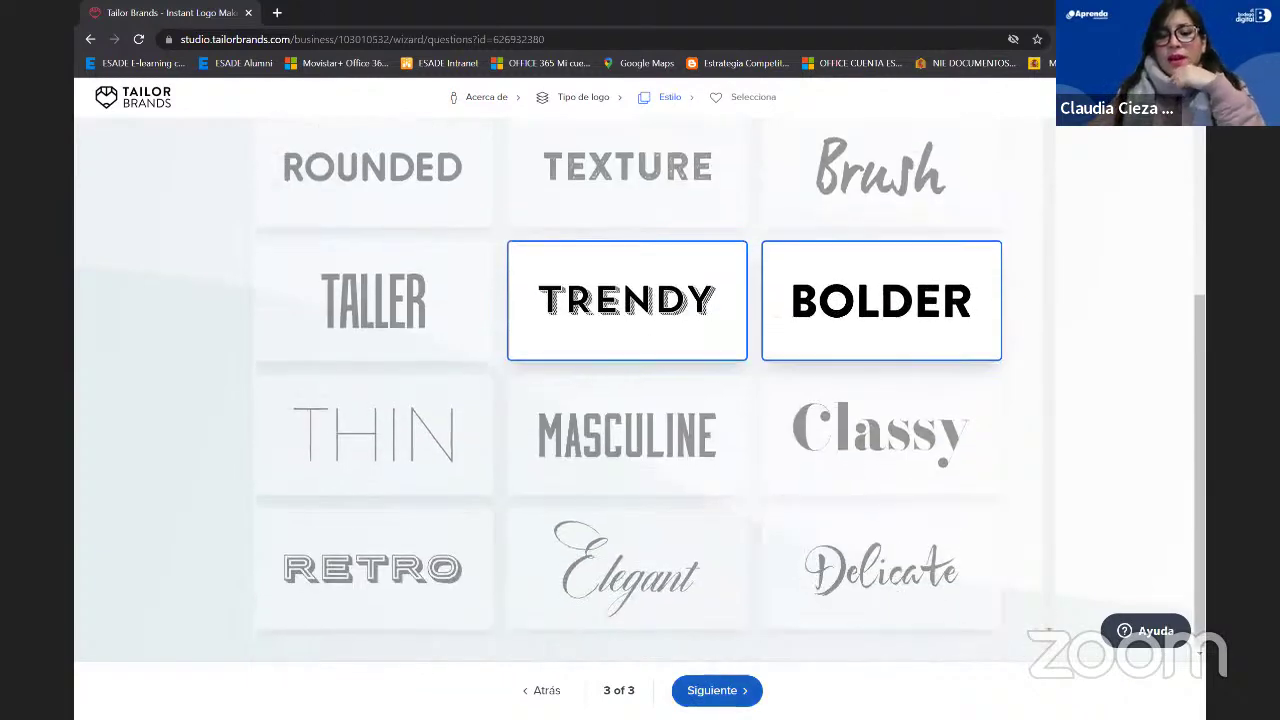
left_click(717, 690)
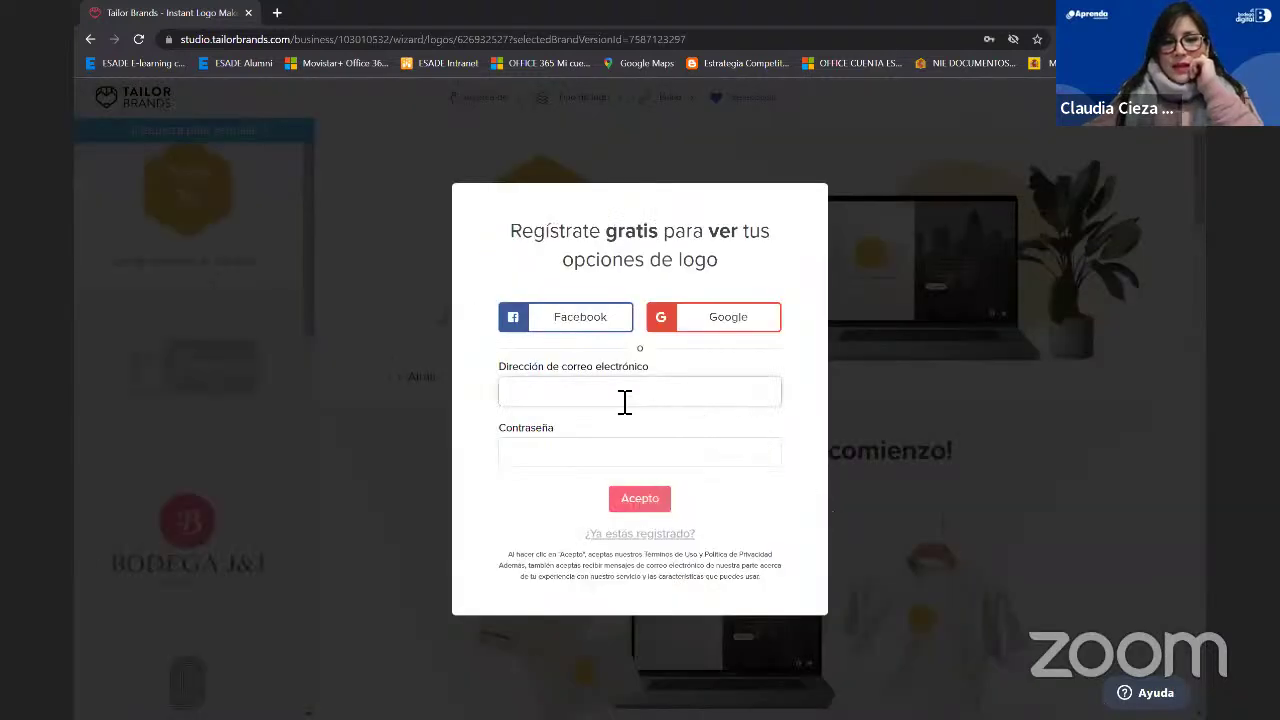
Try to register for free with the browser's saved e-mail address and account password
left_click(624, 401)
left_click(620, 437)
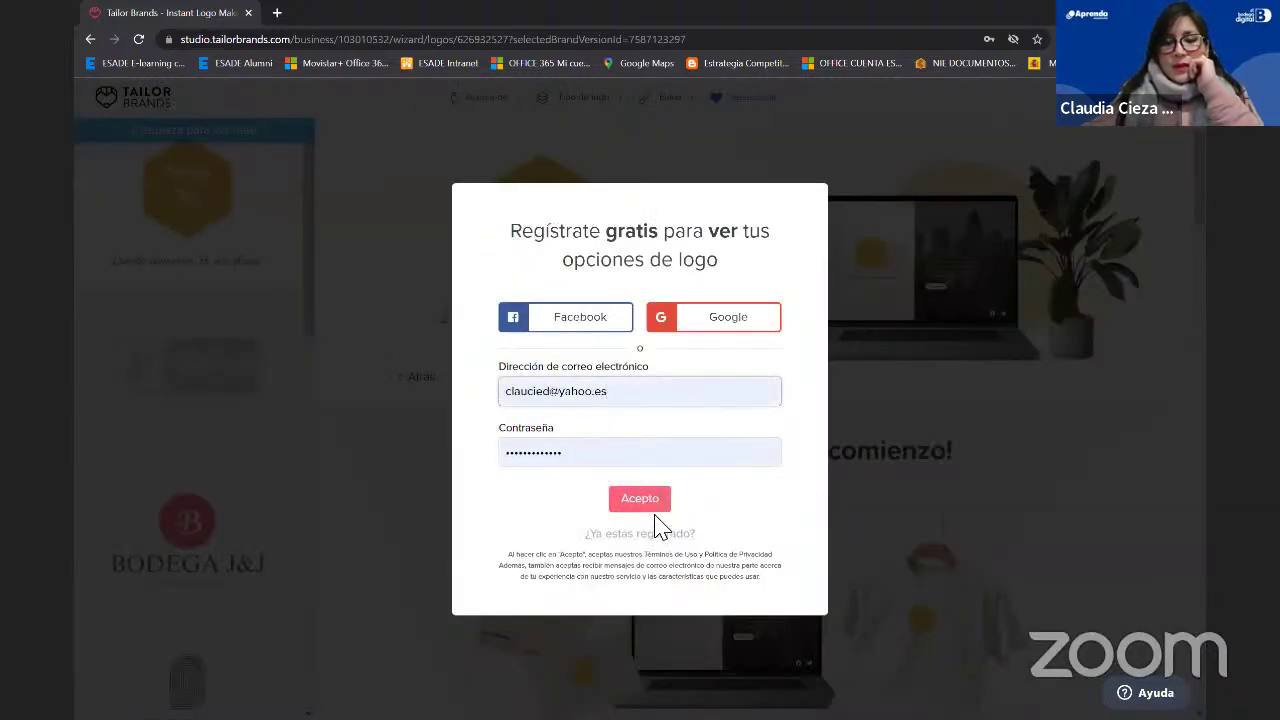
left_click(653, 506)
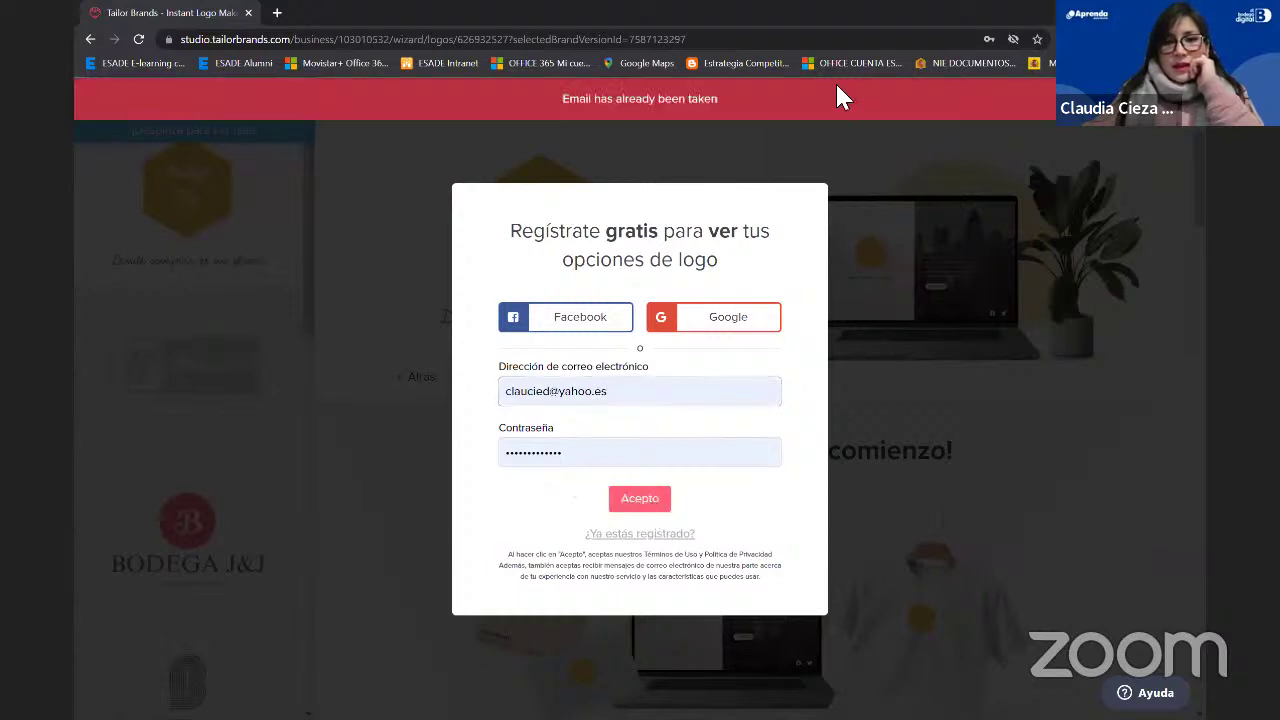
Replace the e-mail address in the registration form with one from another provider and try to register again
left_click(623, 443)
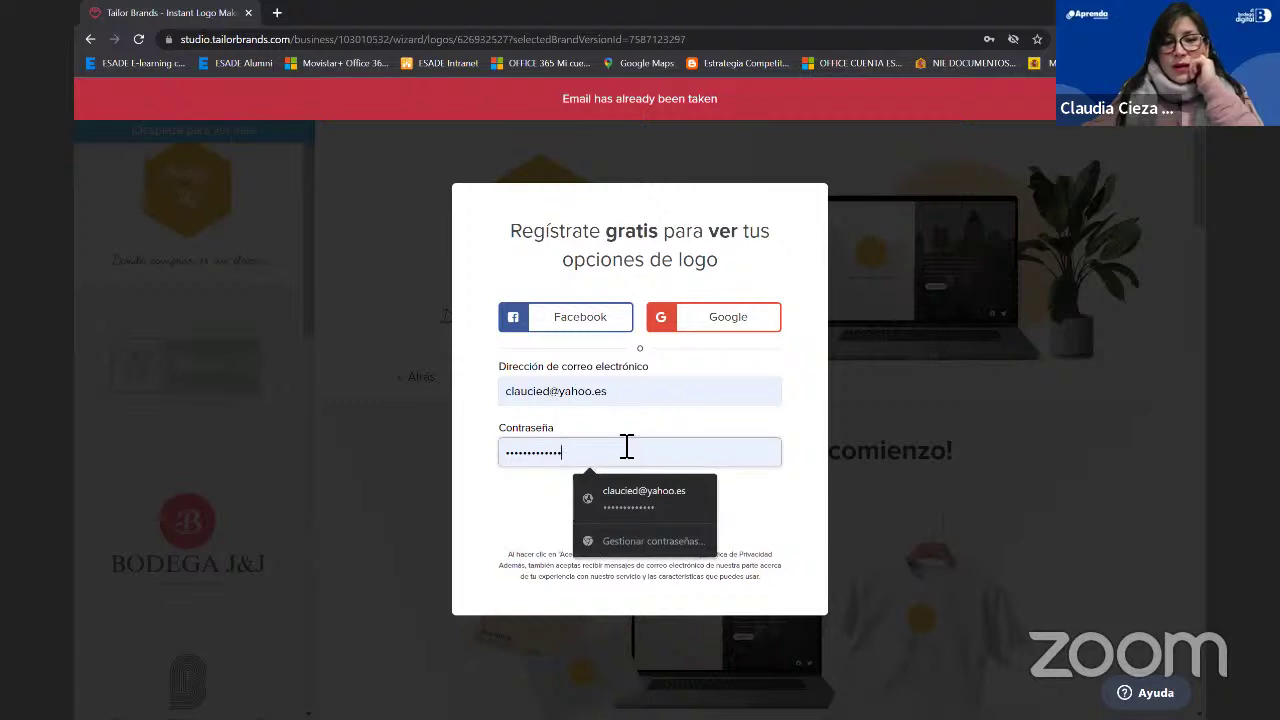
left_click(643, 392)
left_click_drag(643, 392, 583, 391)
key("End")
type("gmai")
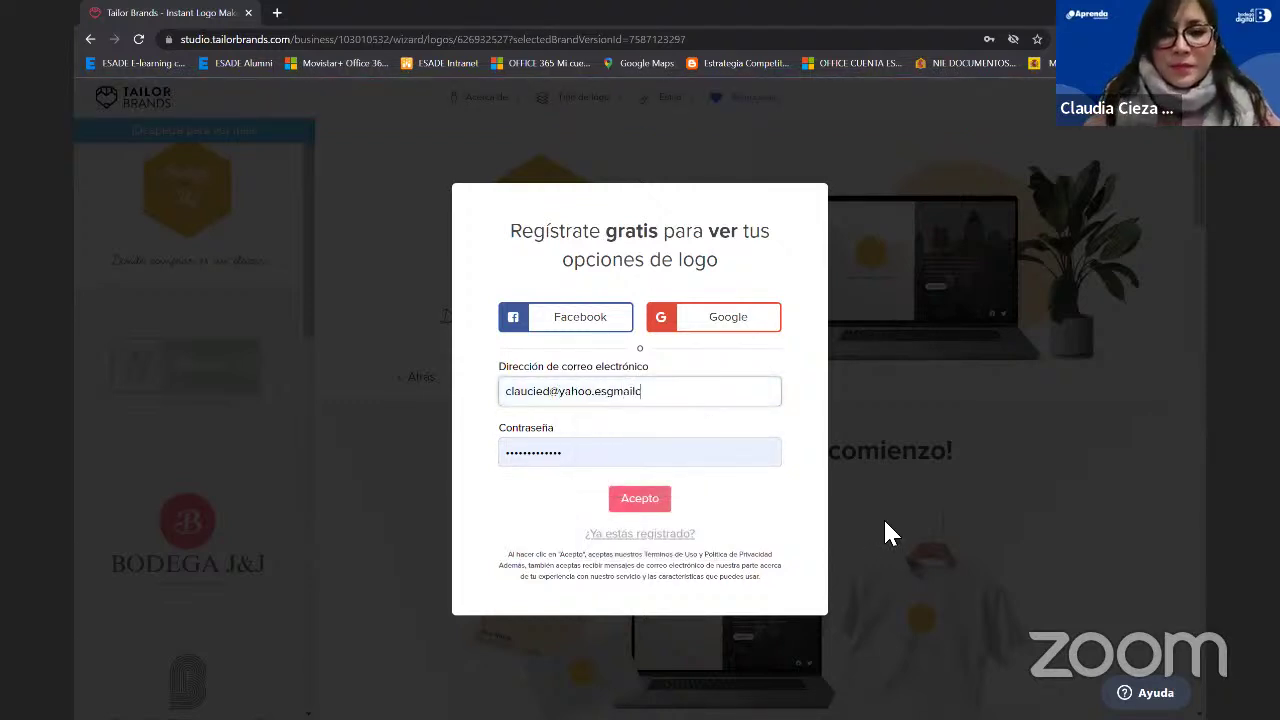
key("BackSpace")
key("BackSpace")
key("BackSpace")
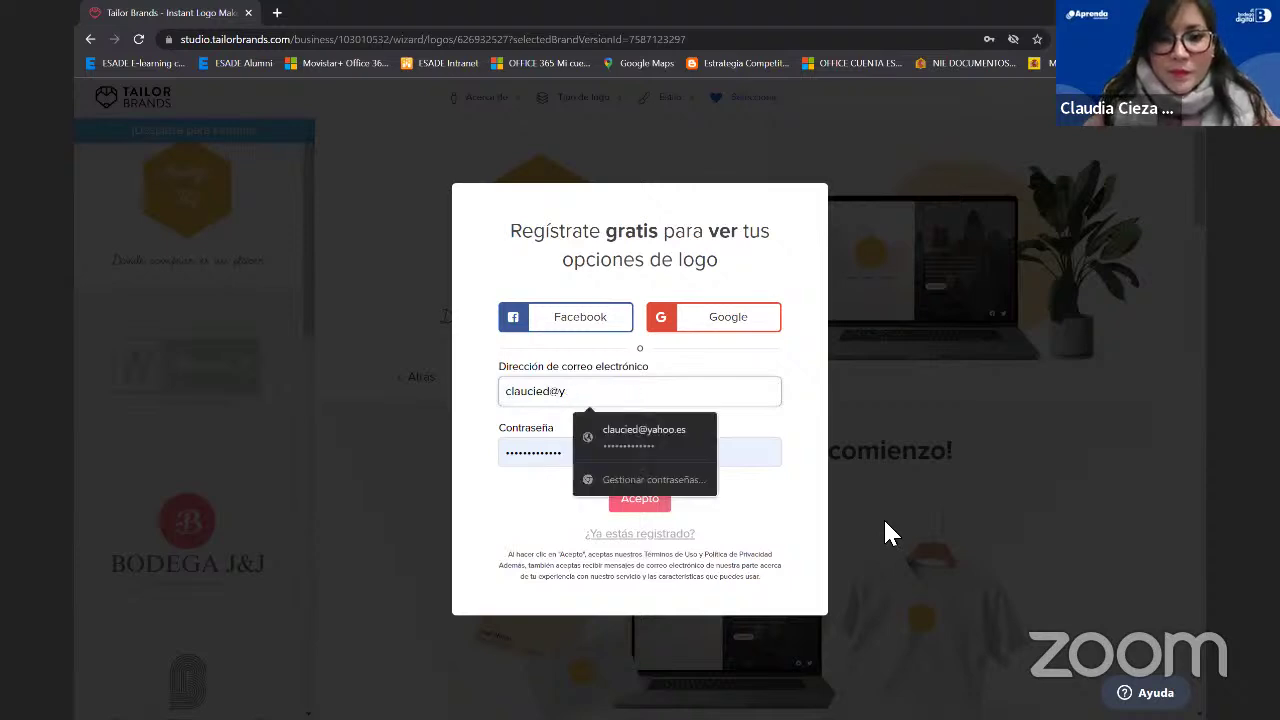
type("gmail.com")
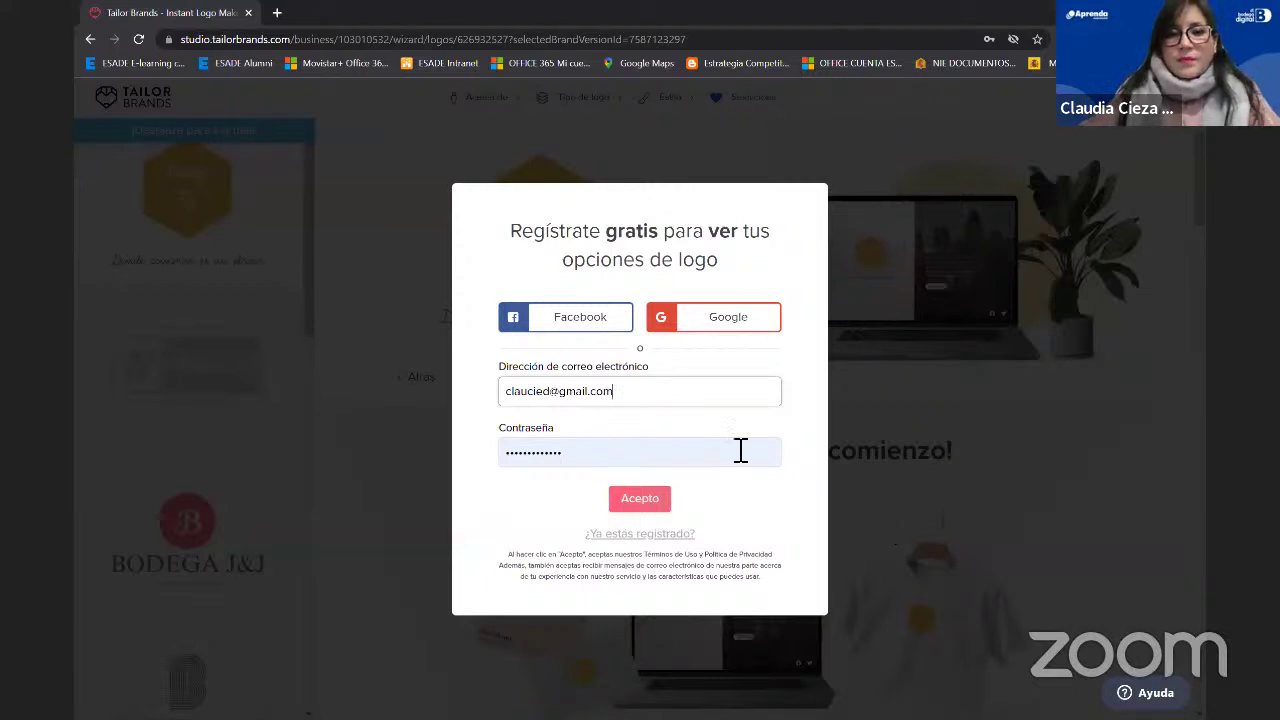
left_click(640, 500)
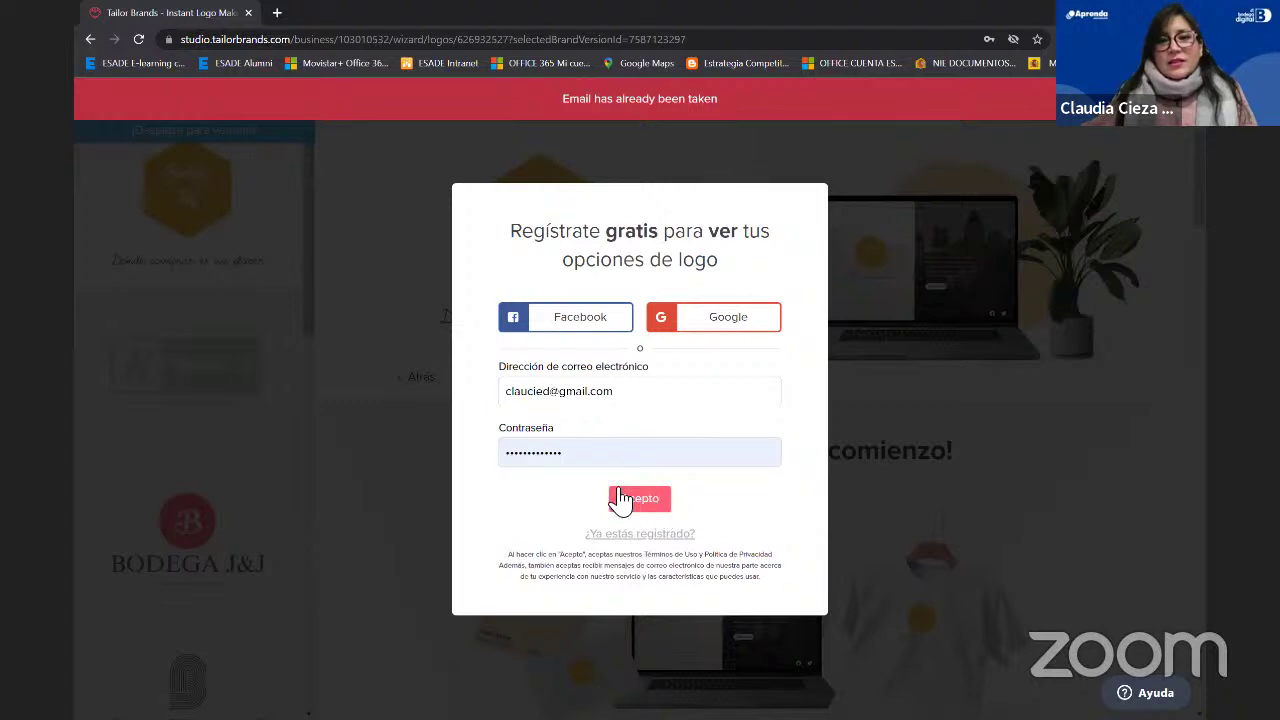
left_click(630, 505)
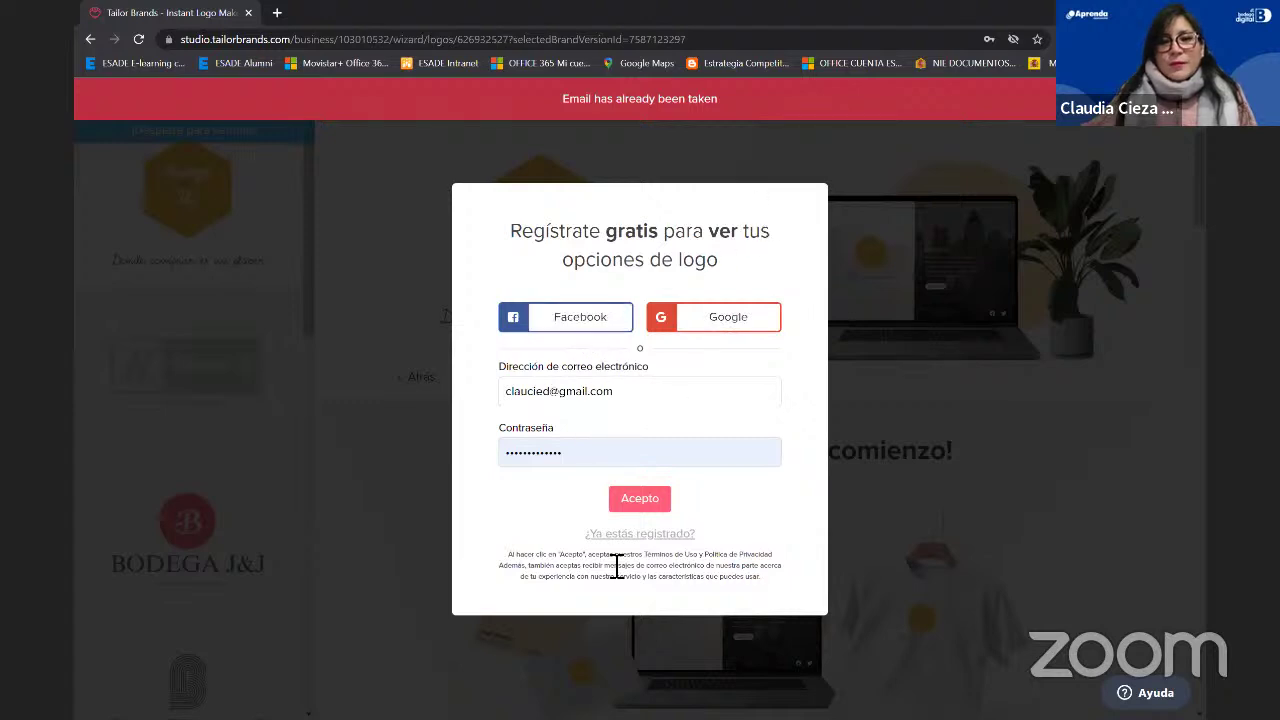
Try to register through Facebook instead of e-mail
left_click(595, 320)
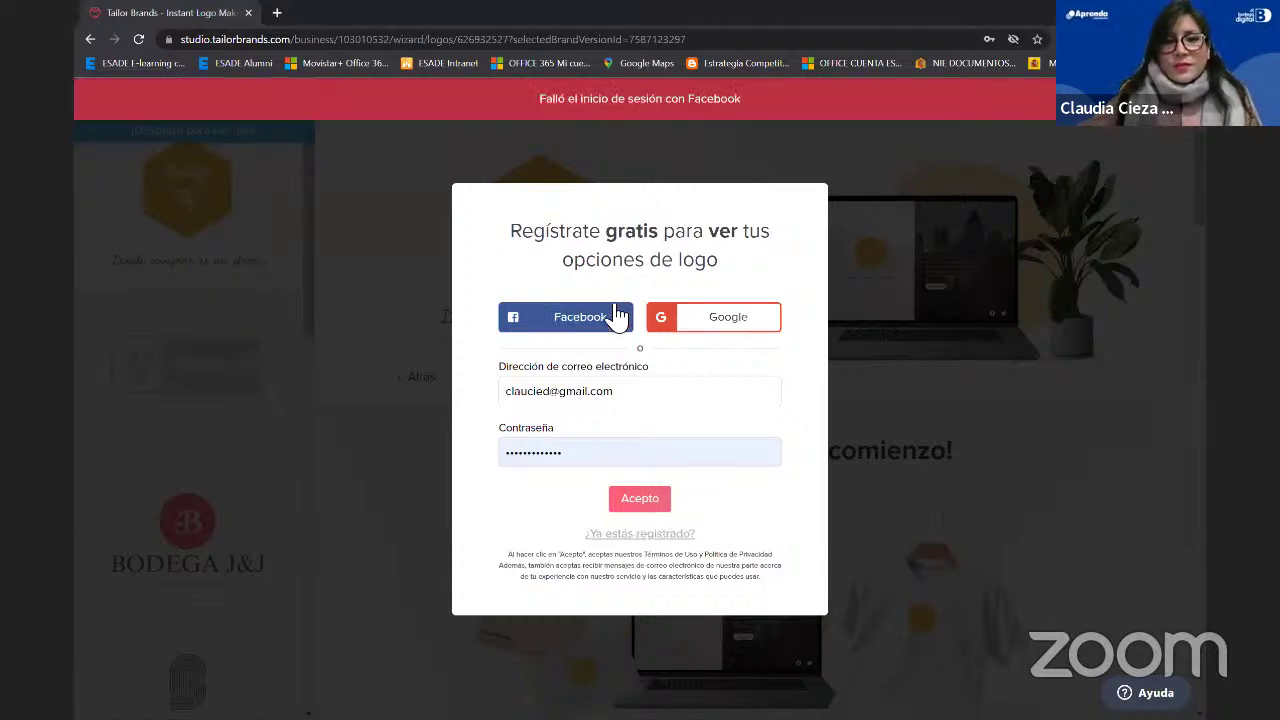
left_click_drag(674, 222, 771, 520)
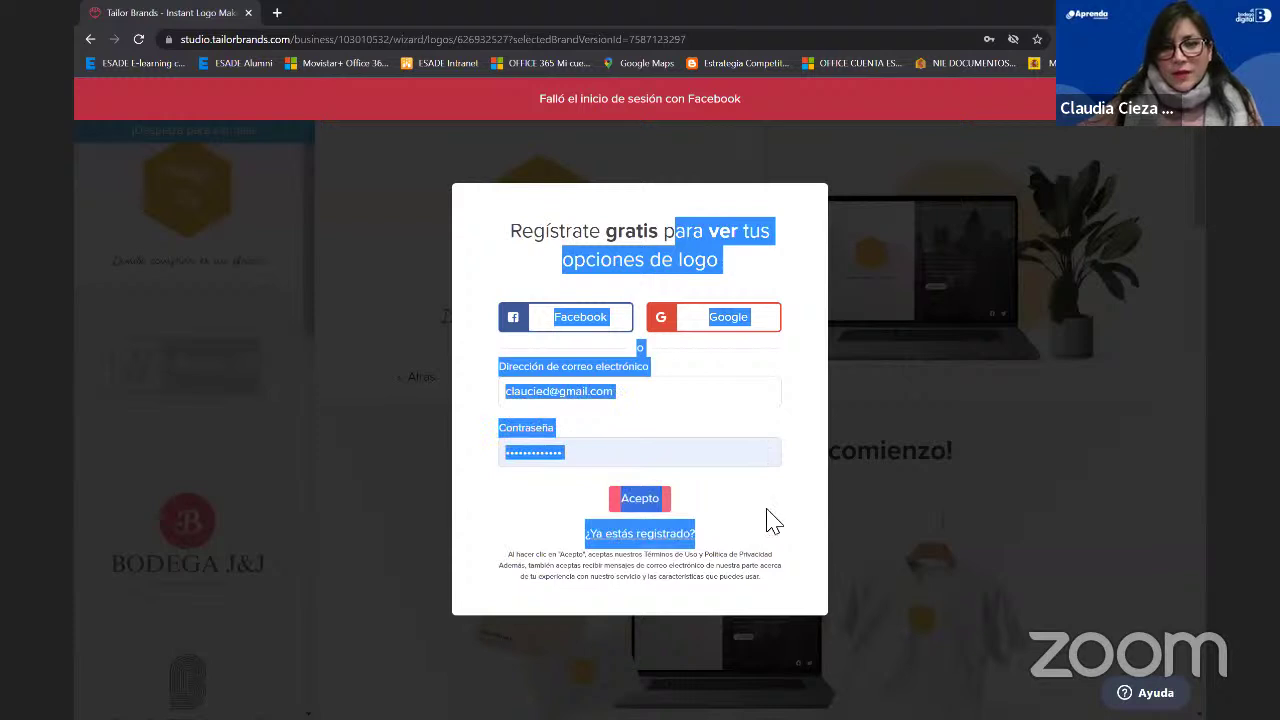
left_click(781, 515)
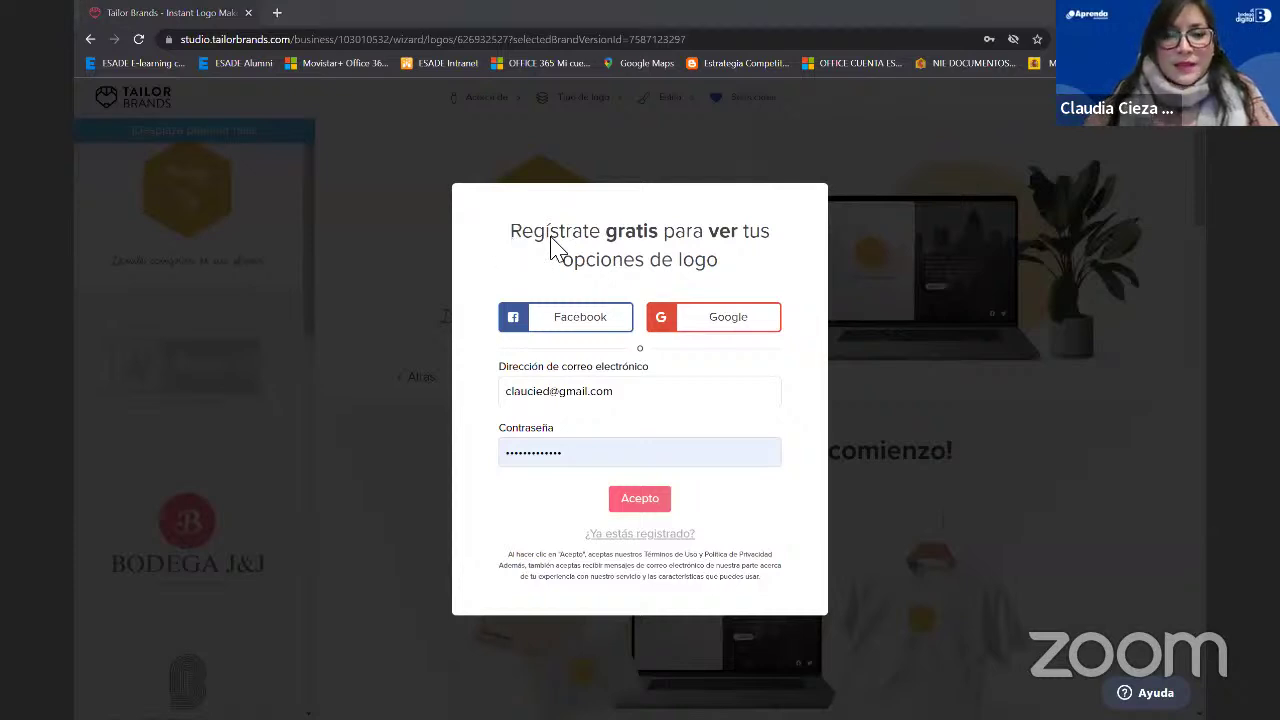
Switch to the presentation slide on the real Tailor Brands case with the Bodega J&J references
key("alt+Tab")
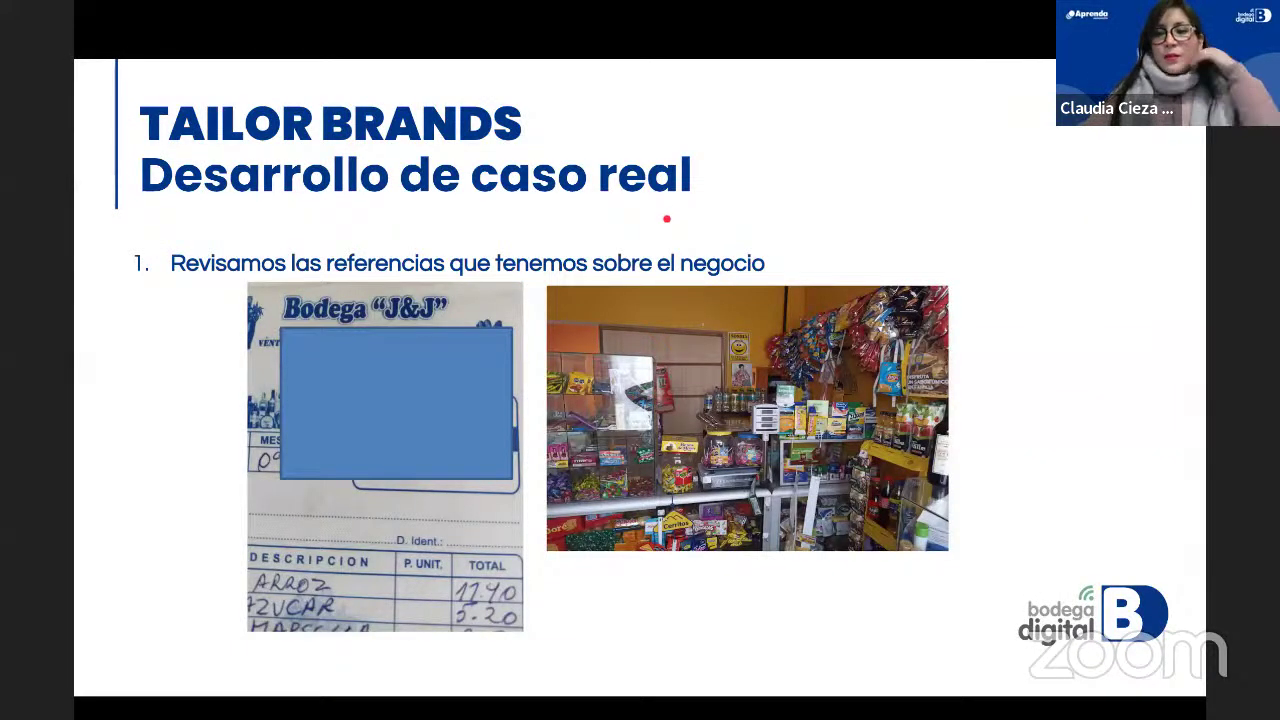